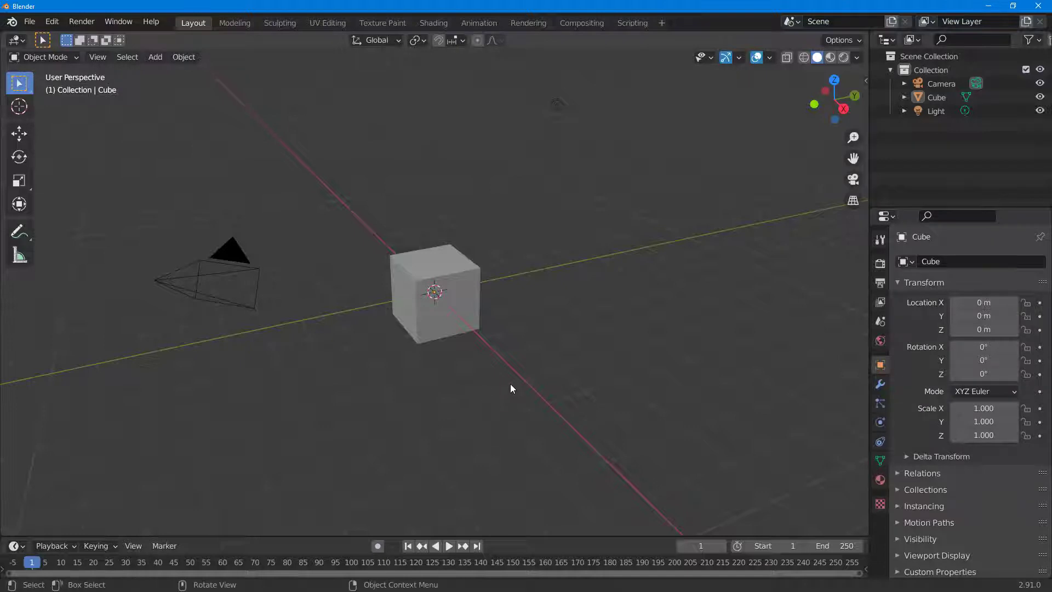
- Add a cylinder mesh and move it along the Y axis to about -3.26 m, beside the cube
mouse_move(483, 381)
middle_mouse_down()
mouse_move(522, 388)
mouse_move(473, 413)
mouse_move(455, 399)
mouse_move(490, 391)
middle_mouse_up()
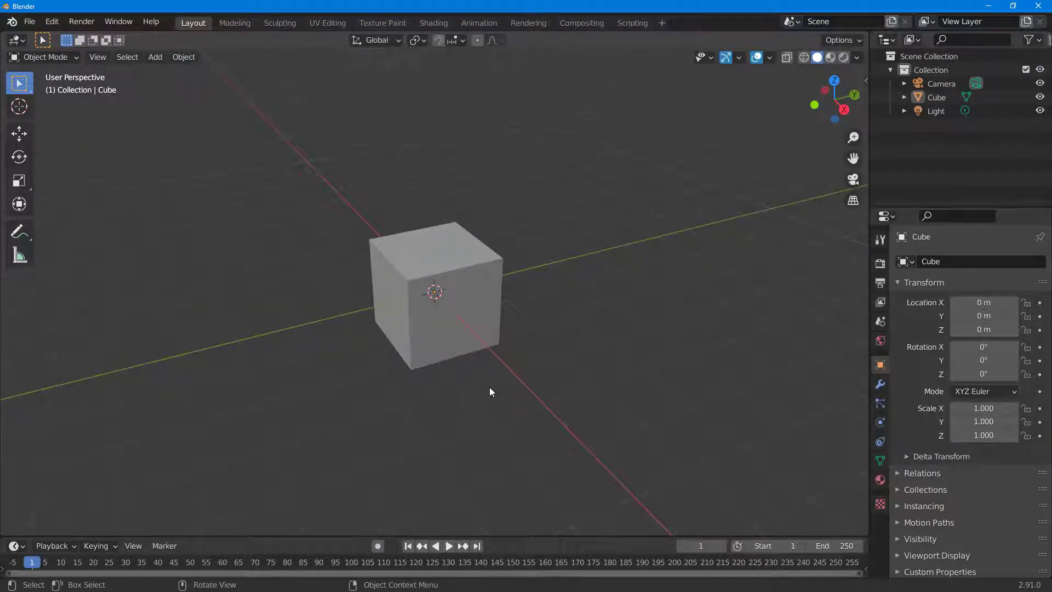
scroll(490, 388, "down", 2)
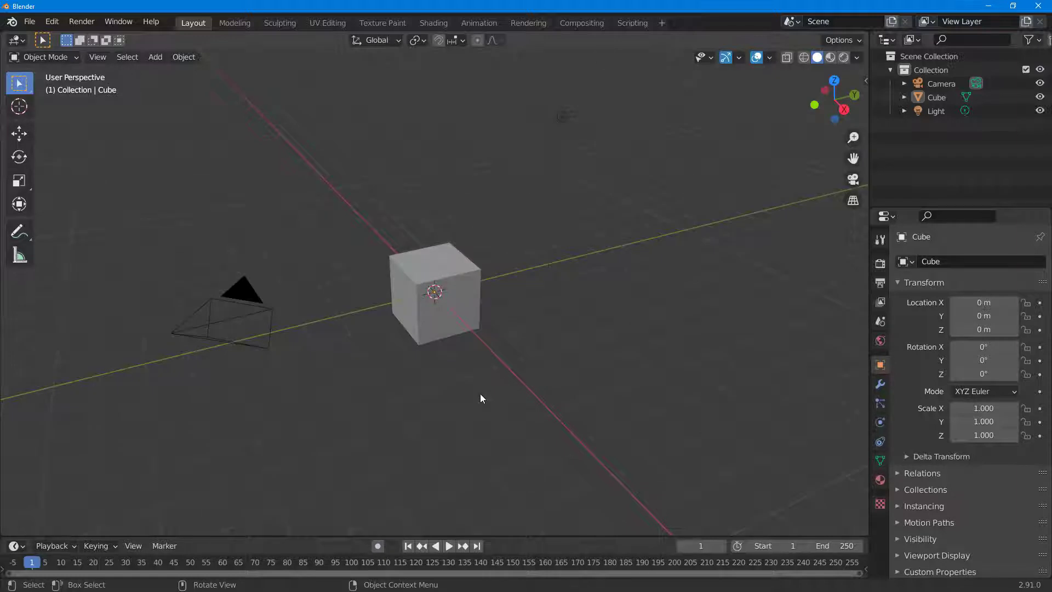
key("shift+a")
mouse_move(480, 394)
mouse_move(469, 312)
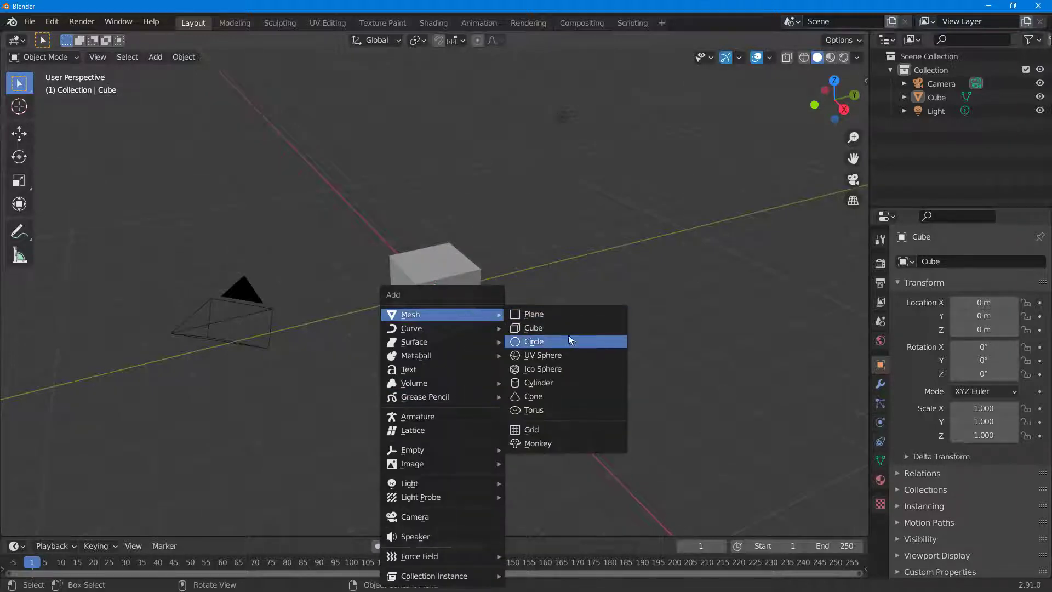
left_click(563, 382)
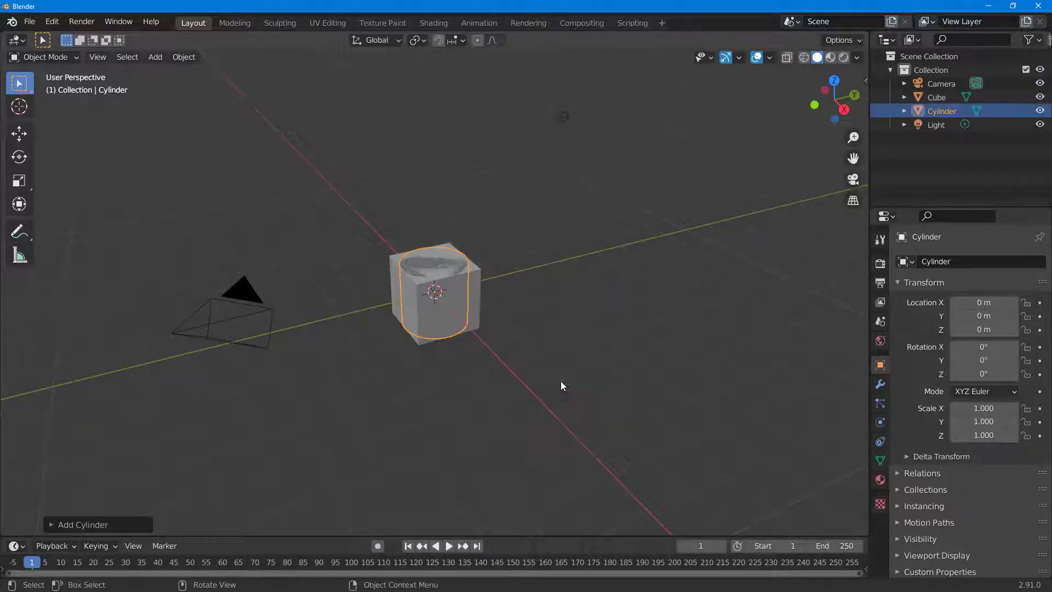
left_click(19, 134)
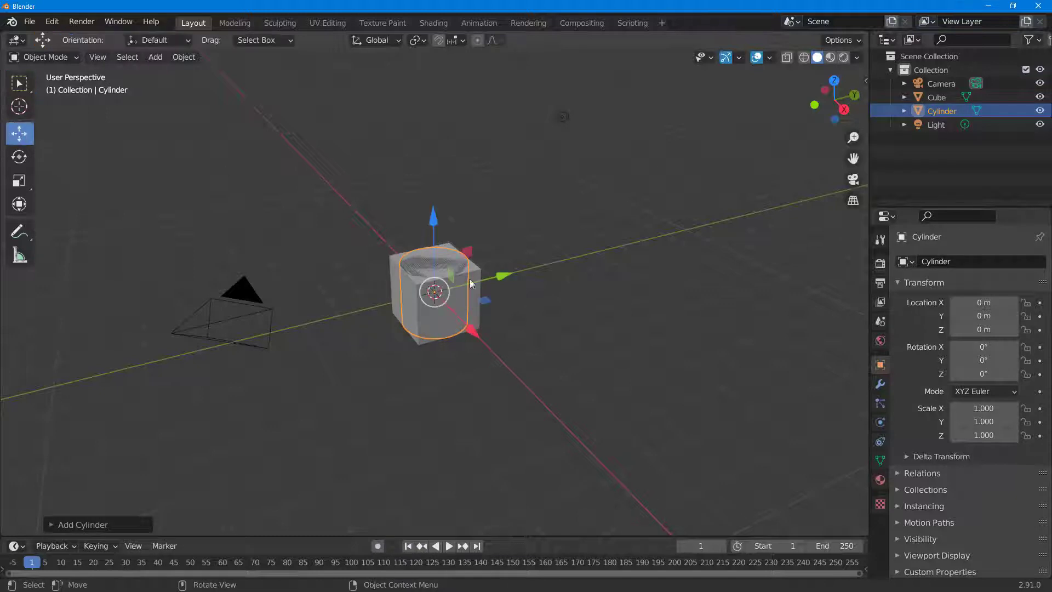
left_click_drag(482, 281, 384, 324)
- Add a UV sphere and move it along the Y axis to about 2.94 m, on the cube's other side
middle_click_drag(394, 329, 601, 395)
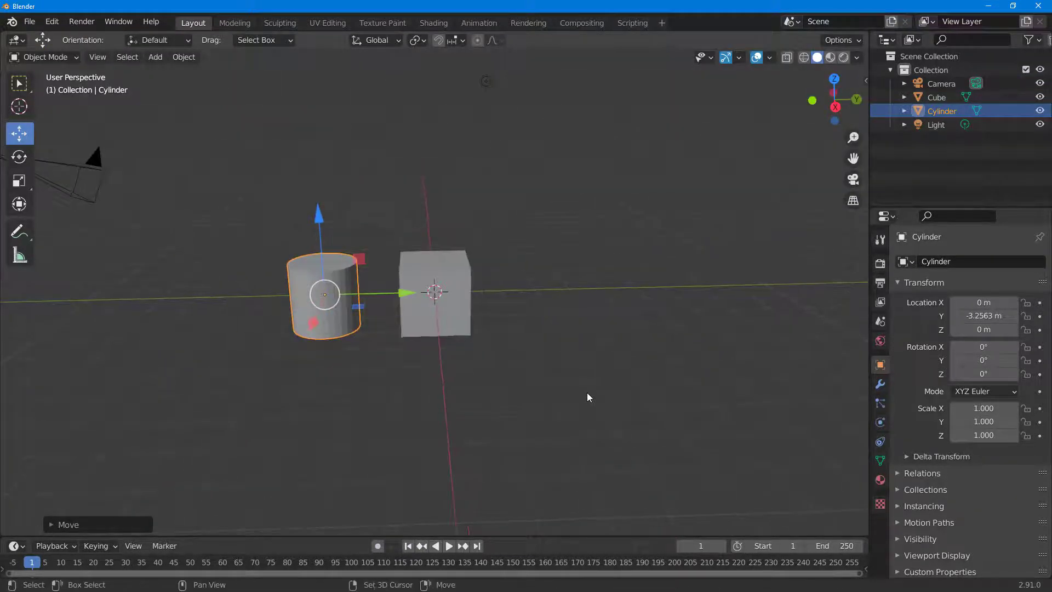
key("shift+a")
mouse_move(529, 315)
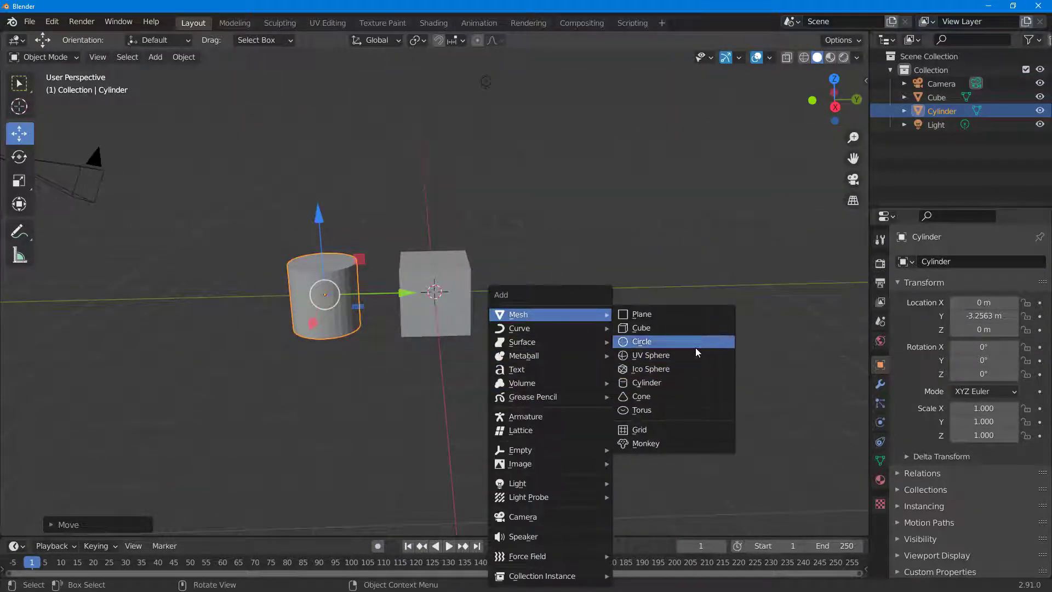
left_click(695, 355)
left_click_drag(516, 290, 601, 302)
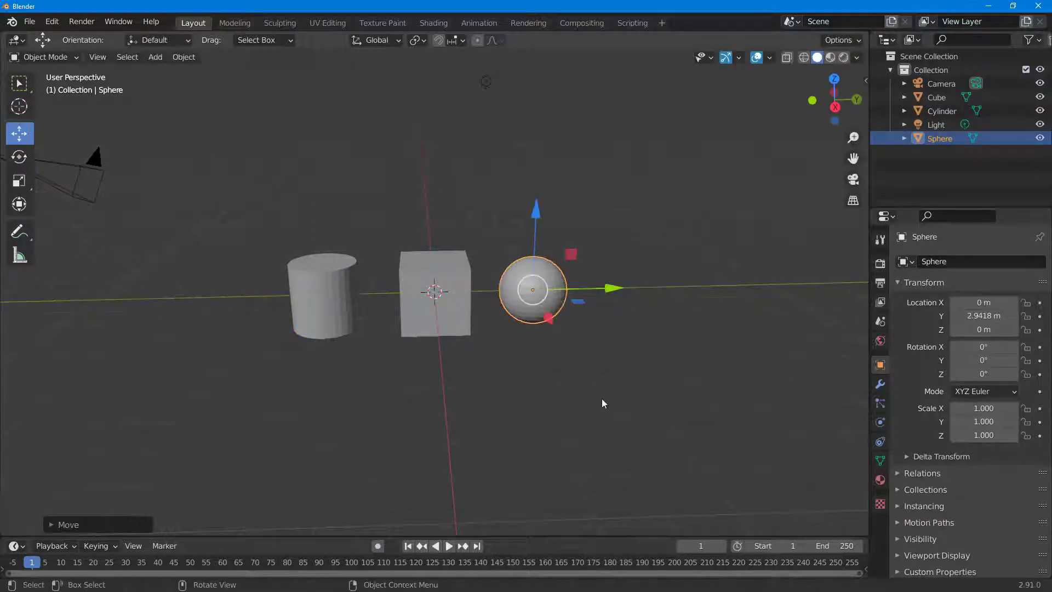
- Add a second cube and move it along the X axis to about -3.76 m, behind the first cube
key("shift+a")
mouse_move(569, 346)
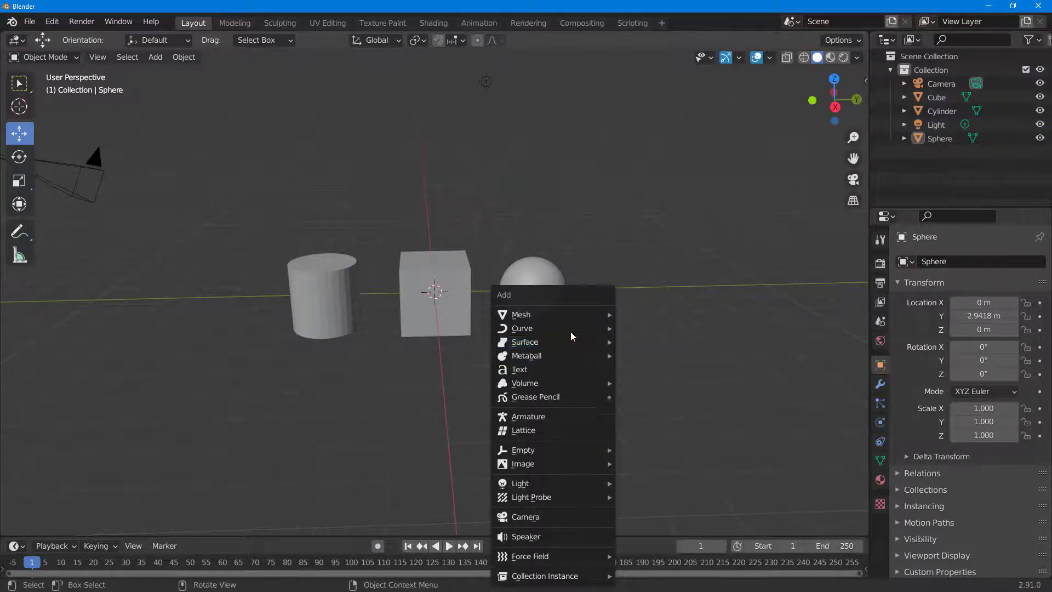
mouse_move(577, 316)
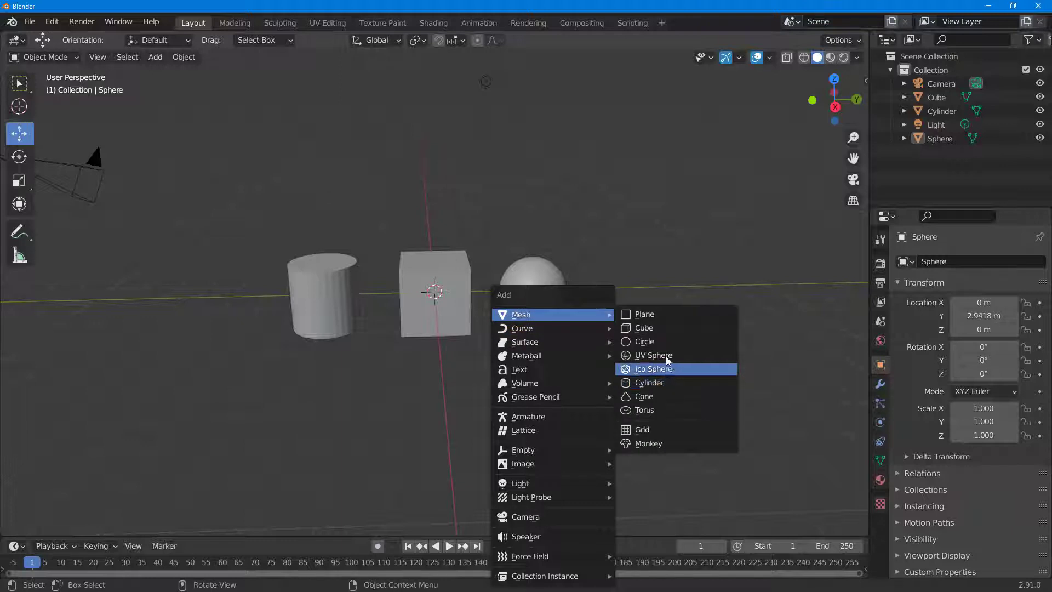
left_click(676, 326)
middle_click_drag(453, 290, 572, 421)
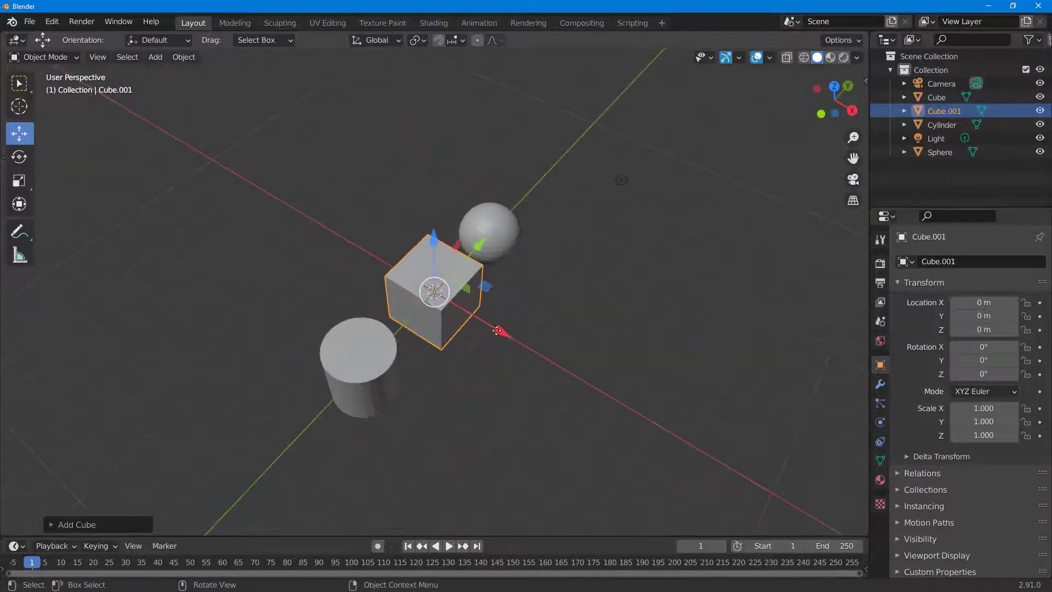
left_click_drag(498, 330, 404, 273)
- Select both cubes, the cylinder, the sphere and the light together and raise them about 1.01 m along Z
middle_click_drag(589, 236, 504, 229)
left_click_drag(273, 146, 596, 351)
middle_click_drag(596, 351, 579, 279)
left_click_drag(440, 186, 443, 154)
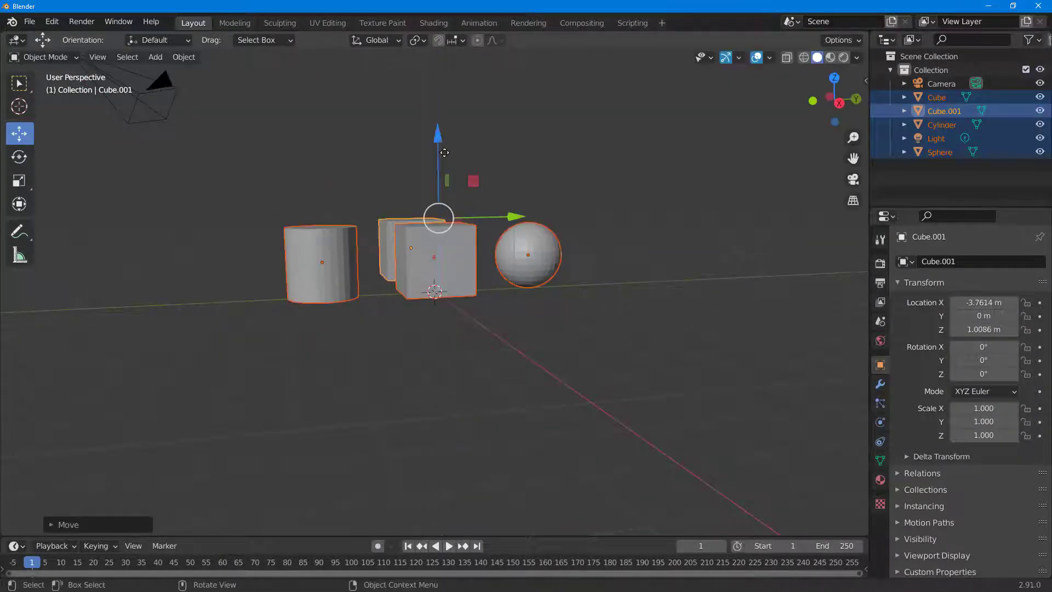
left_click(398, 361)
- Add a plane under the objects and scale it up by about 8.65 as a ground surface
key("shift+a")
mouse_move(361, 315)
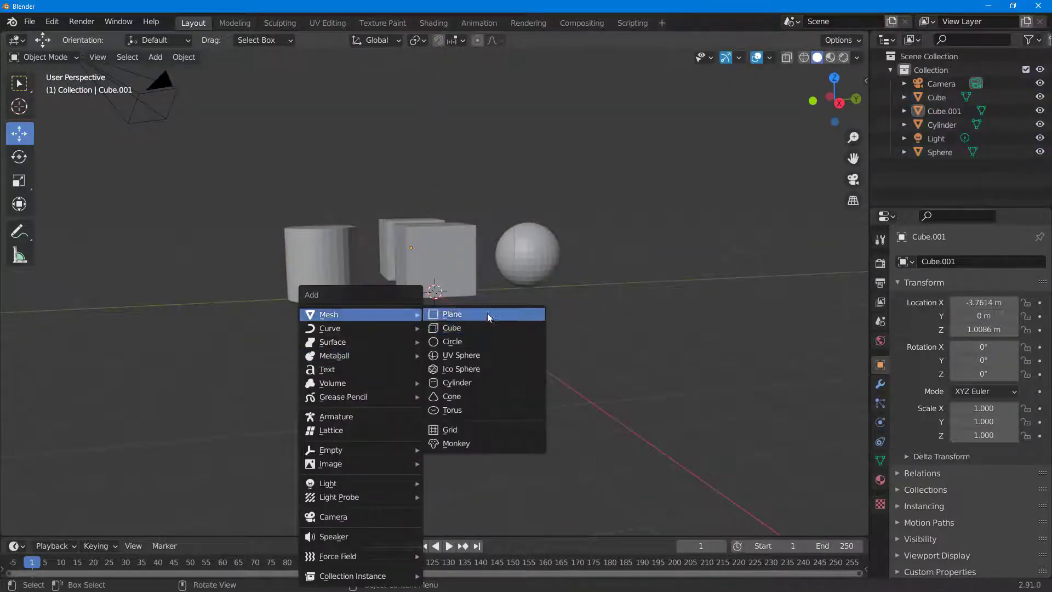
left_click(488, 314)
middle_click_drag(529, 382, 451, 321)
key("s")
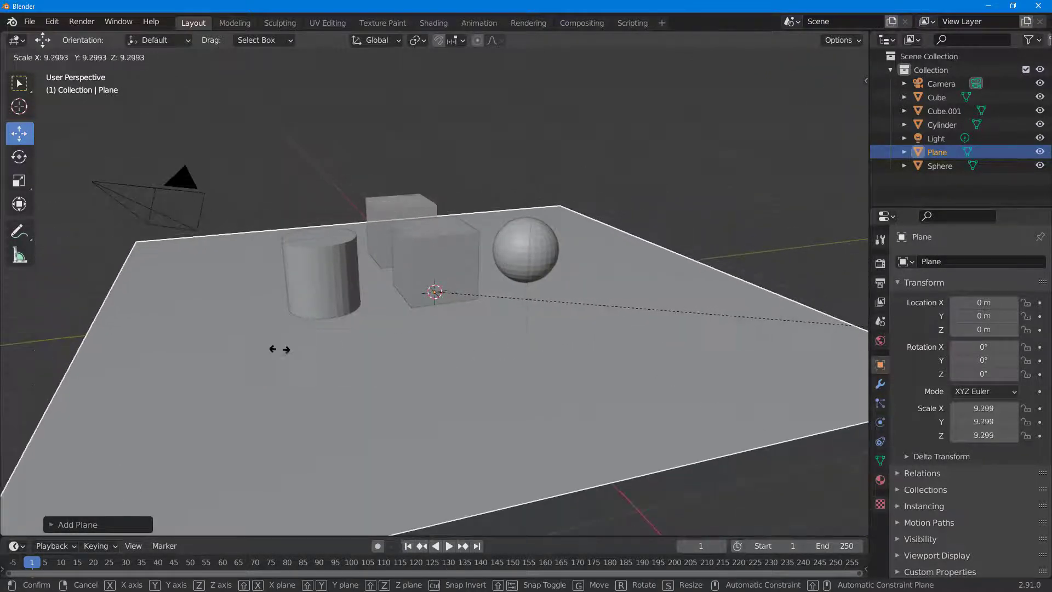
left_click(229, 348)
mouse_move(565, 165)
middle_mouse_down()
mouse_move(487, 180)
mouse_move(580, 152)
middle_mouse_up()
left_click(580, 152)
- Set the scene's render engine to Workbench in the render properties
scroll(539, 186, "up", 3)
middle_click_drag(540, 186, 551, 207)
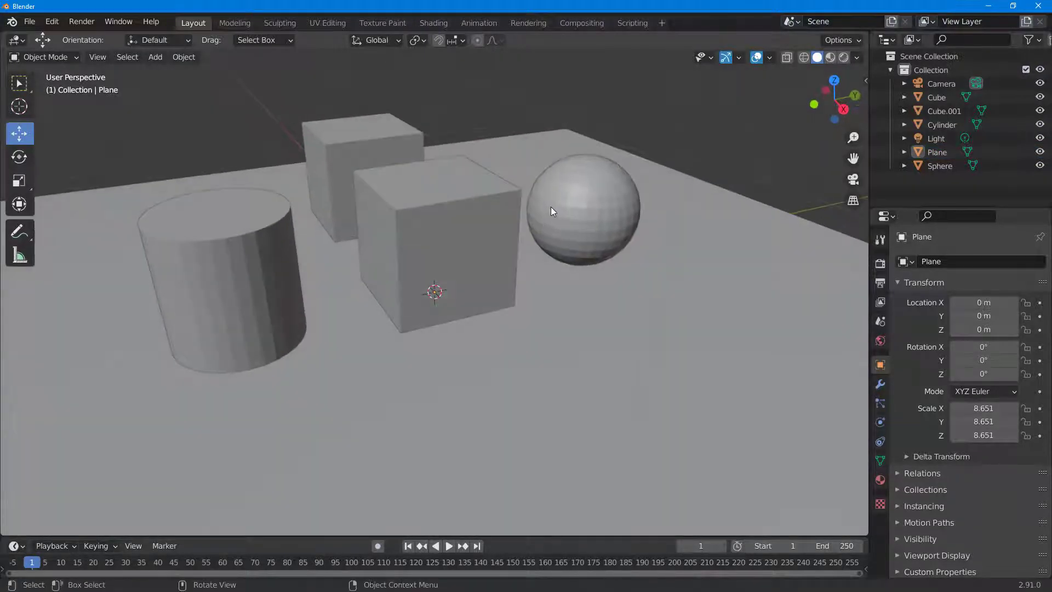
left_click(880, 241)
left_click(880, 264)
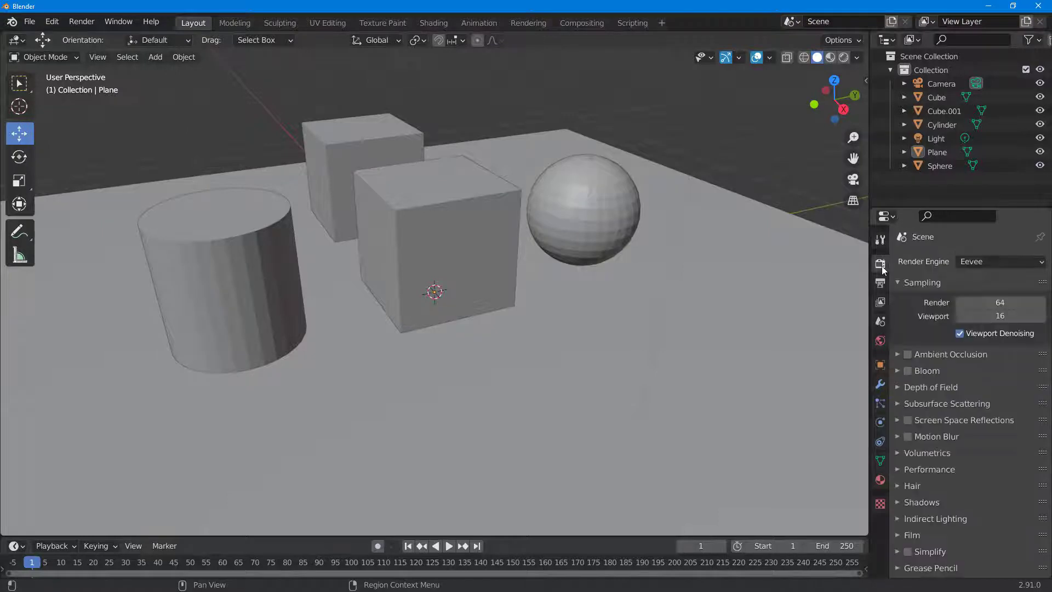
left_click(985, 266)
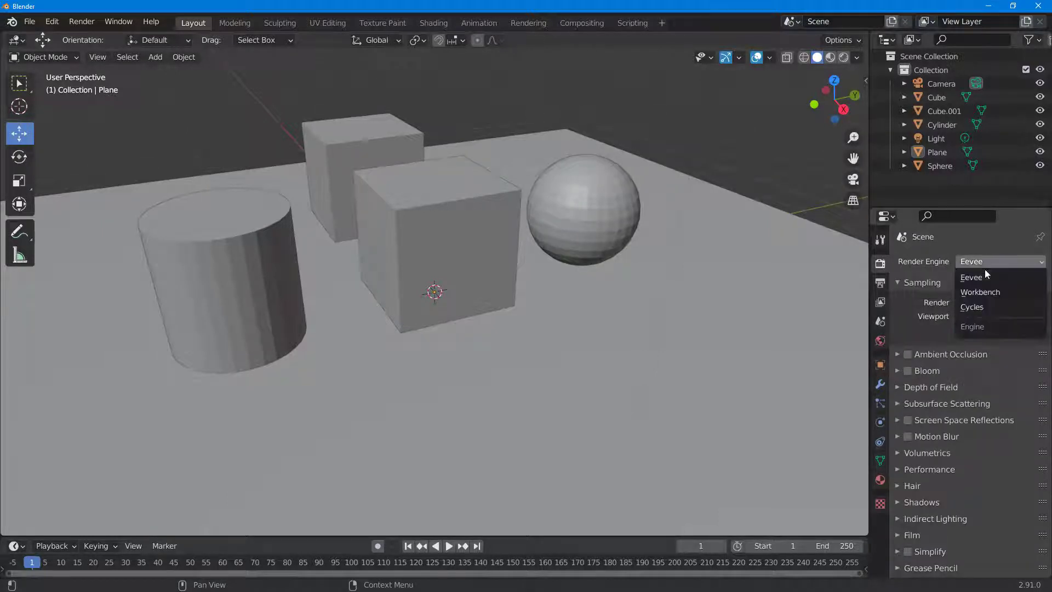
left_click(977, 293)
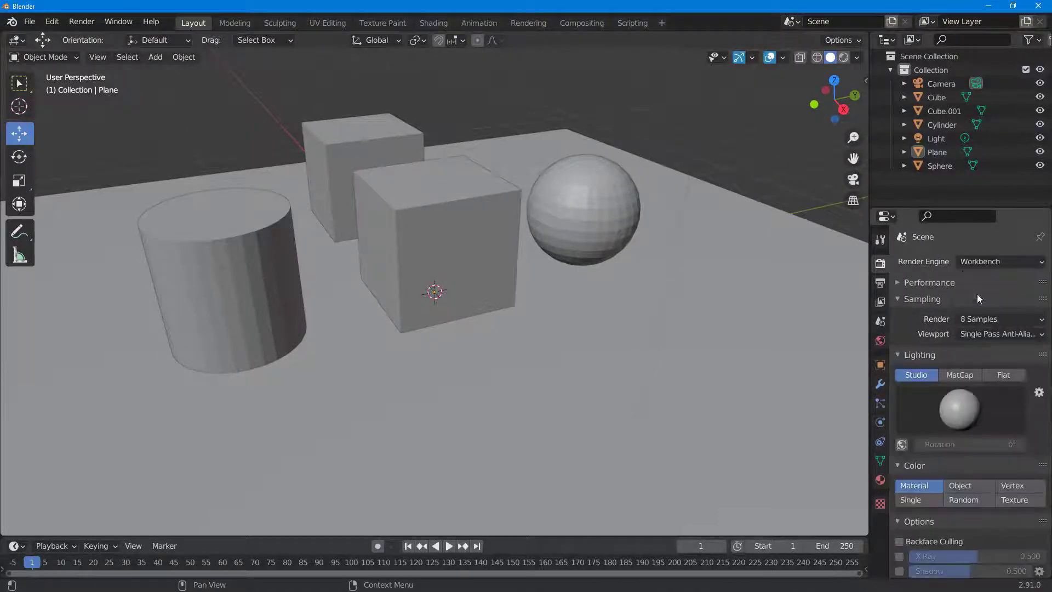
- Compare the Solid and Rendered shading of the viewport, finishing in Rendered shading
left_click(842, 58)
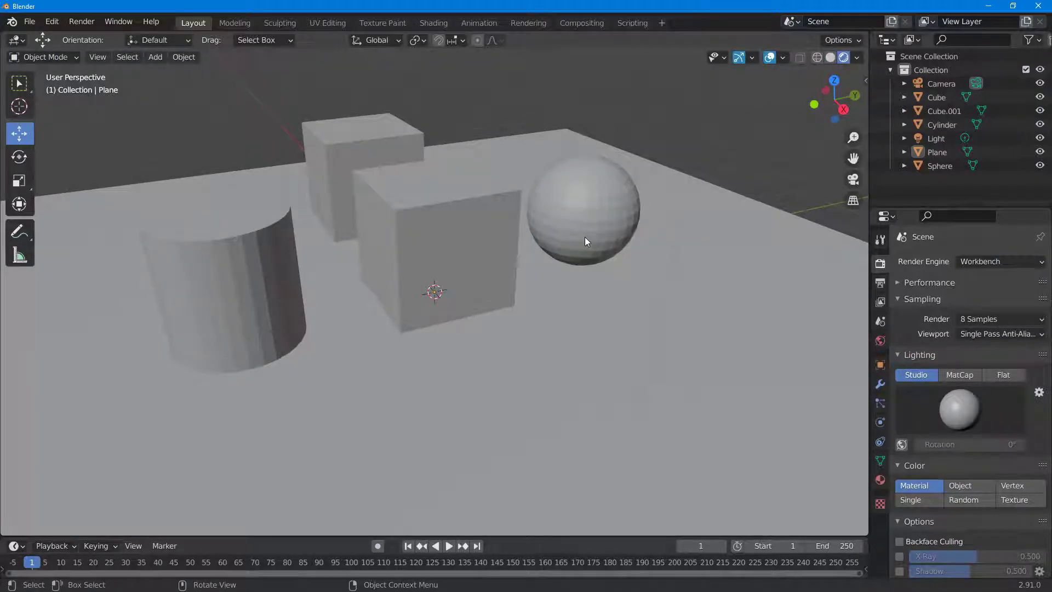
left_click(830, 57)
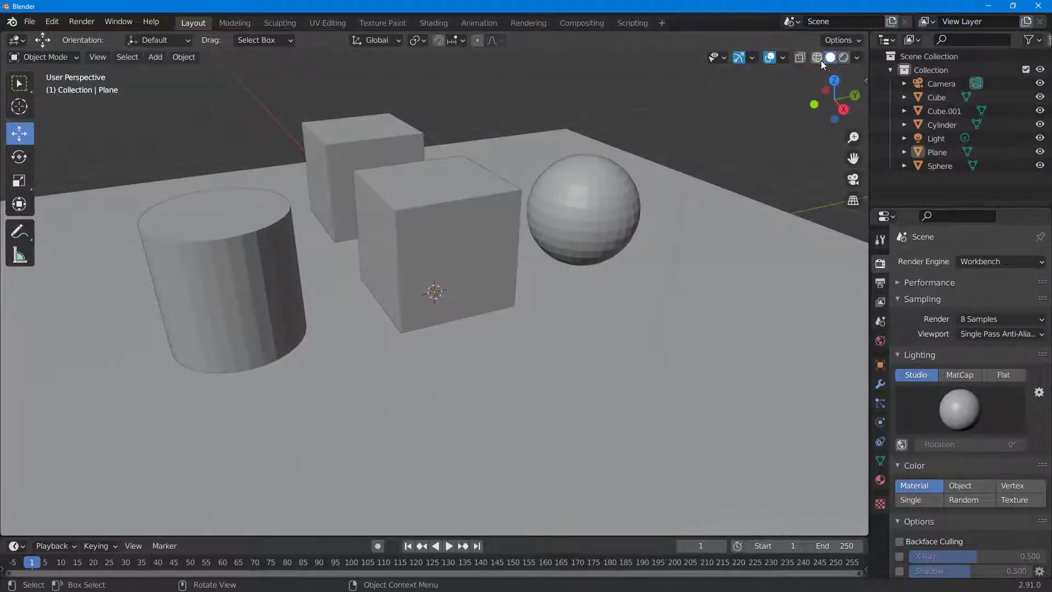
left_click(844, 57)
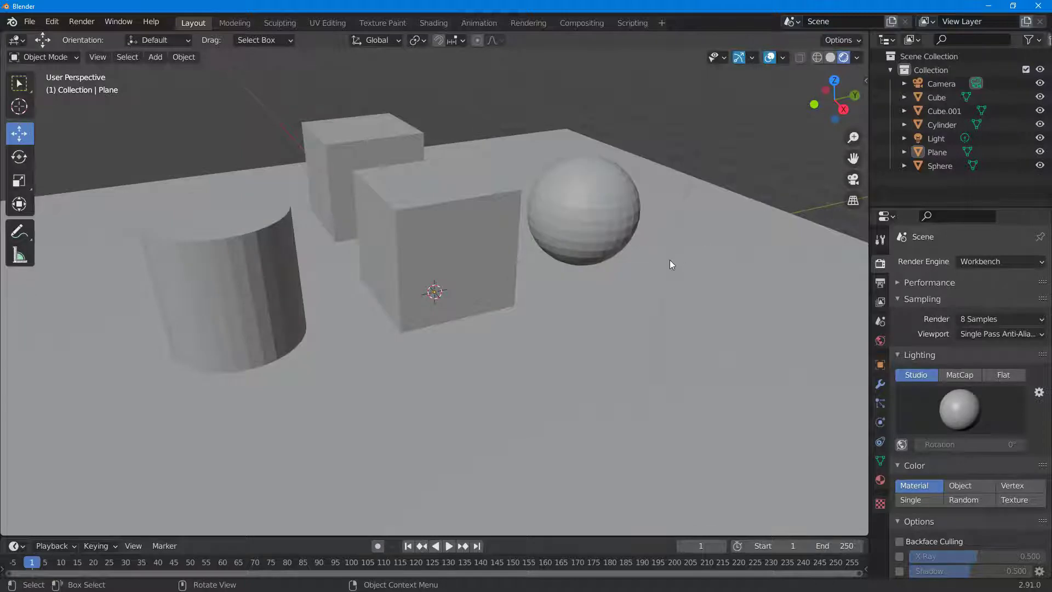
- Compare the scene's look in Eevee and Workbench, finishing with Workbench as the render engine
middle_click_drag(545, 282, 588, 260)
left_click(994, 262)
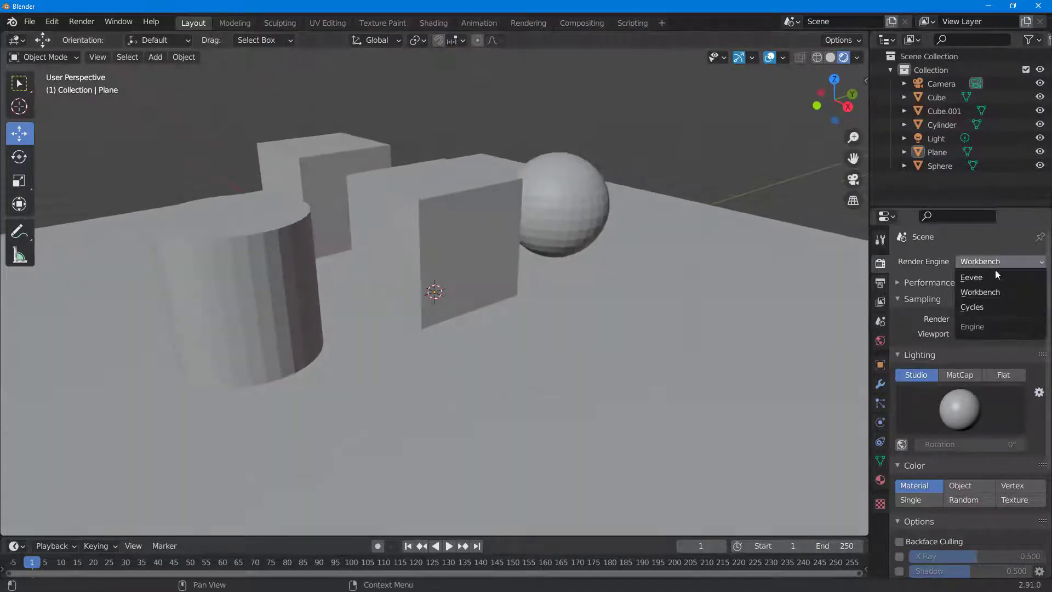
left_click(987, 275)
mouse_move(580, 279)
middle_mouse_down()
mouse_move(579, 255)
mouse_move(521, 269)
middle_mouse_up()
left_click(1001, 263)
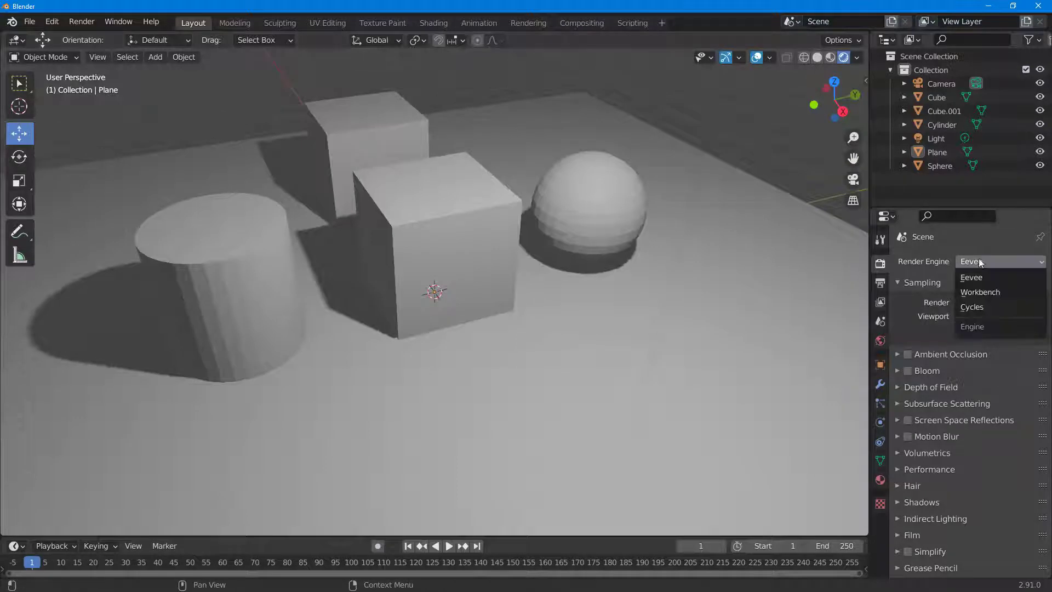
left_click(974, 290)
middle_click_drag(619, 257, 607, 259)
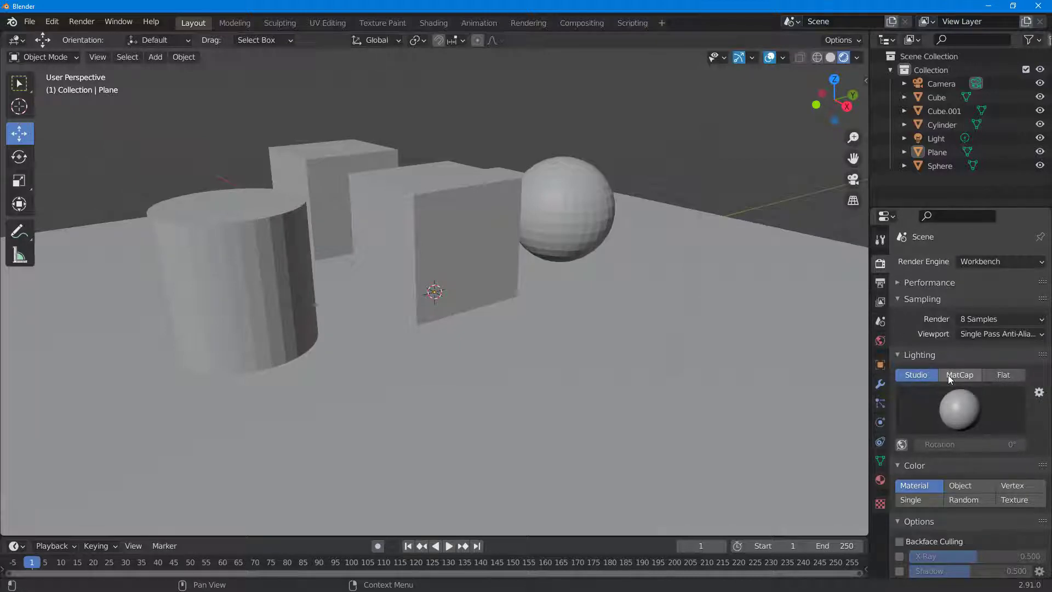
- Try the third and fourth studio light presets for the Workbench lighting
left_click(963, 409)
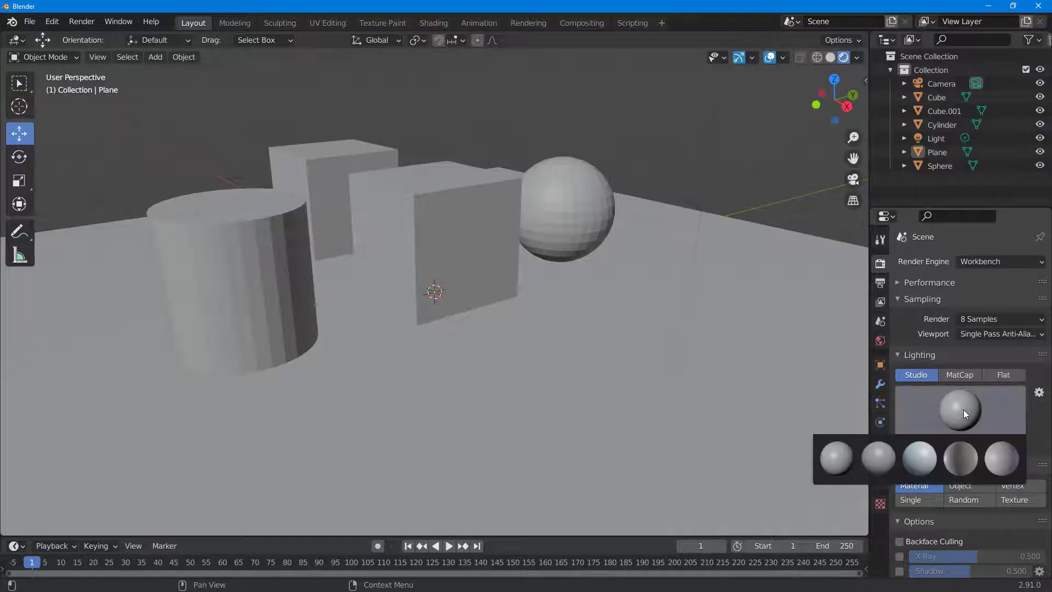
left_click(919, 460)
left_click(961, 430)
left_click(958, 450)
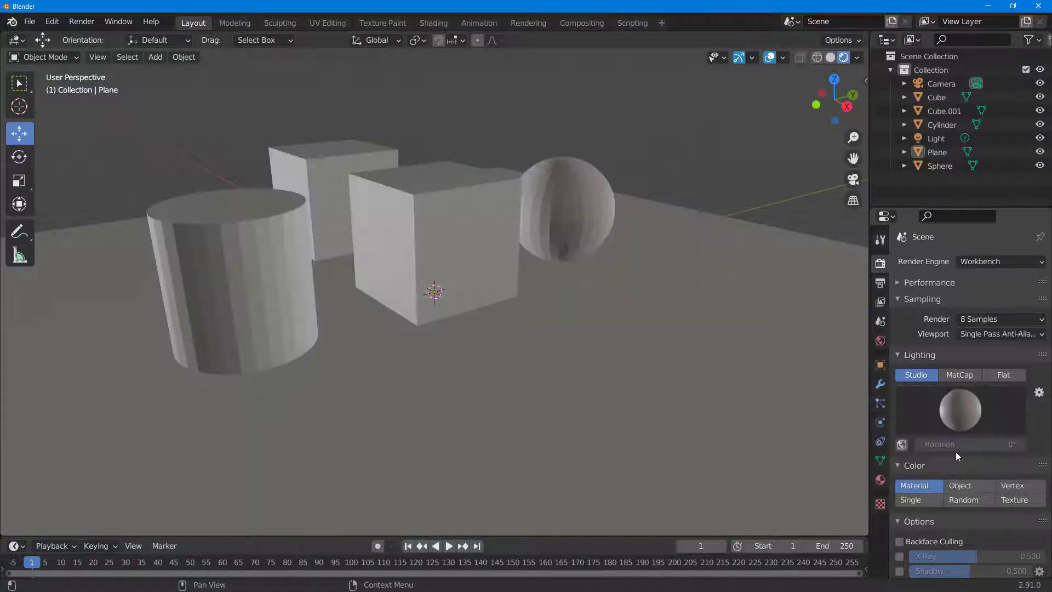
left_click(953, 424)
left_click(926, 454)
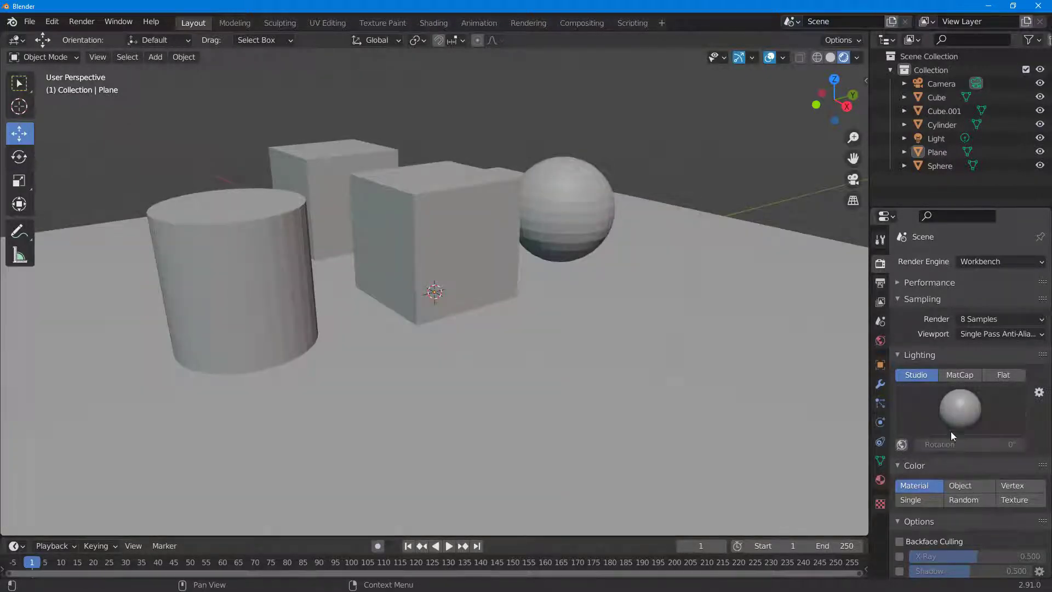
- Use the fourth studio light preset with world space lighting enabled and its rotation set to 53.3°
left_click(953, 427)
left_click(966, 453)
left_click(902, 445)
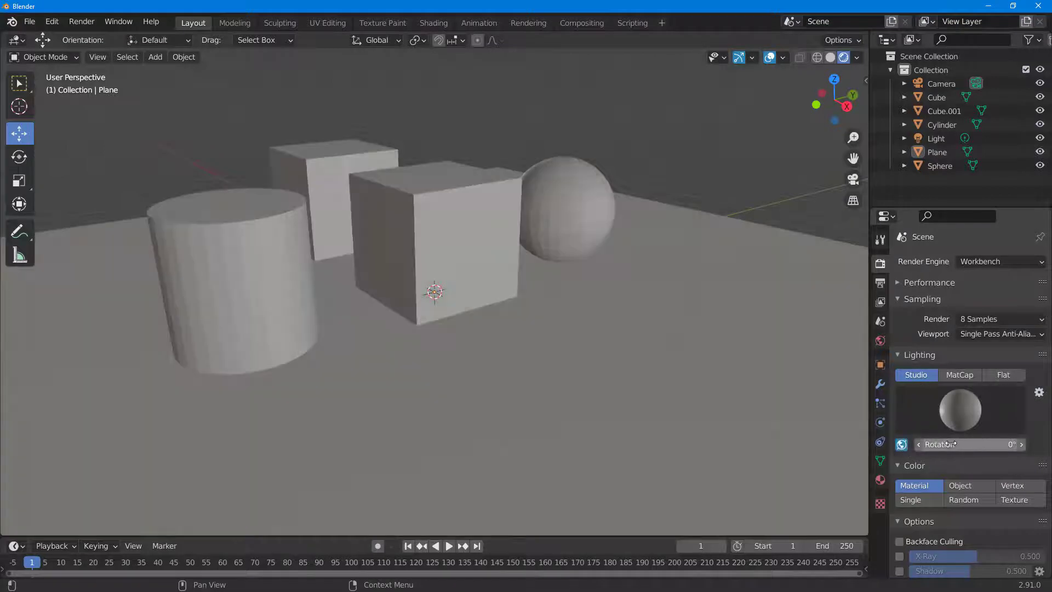
left_click_drag(968, 445, 1035, 445)
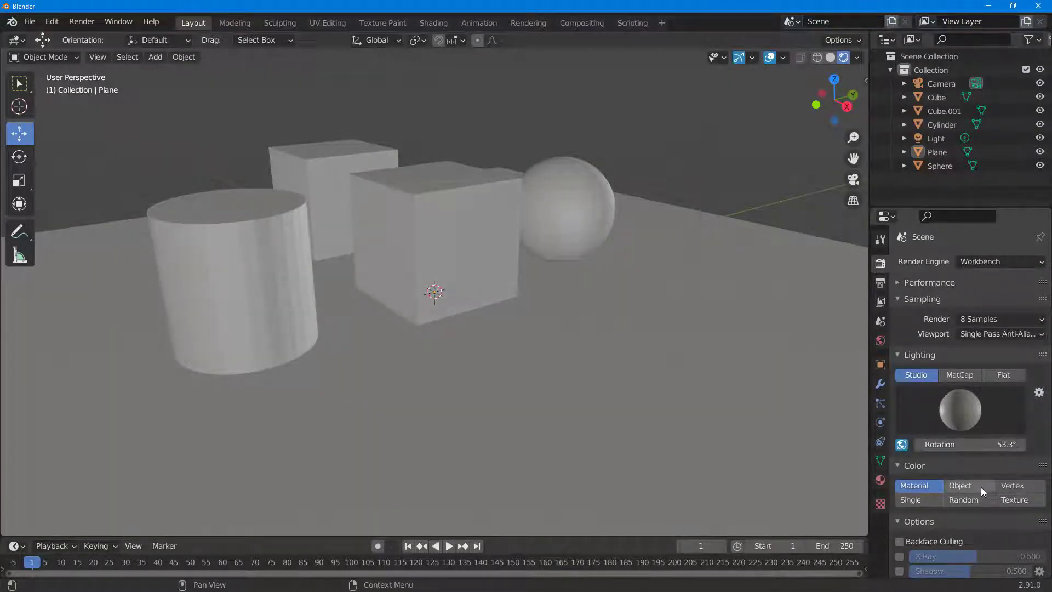
- Enable the Cavity option for Workbench and inspect the shaded edges of the objects up close
scroll(981, 487, "down", 6)
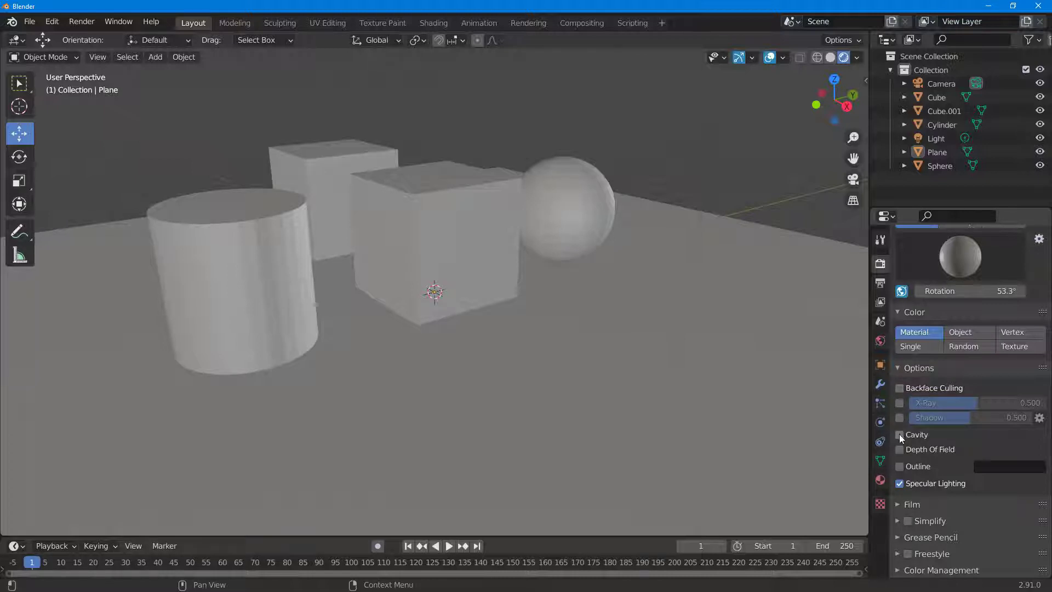
left_click(900, 434)
scroll(452, 285, "up", 4)
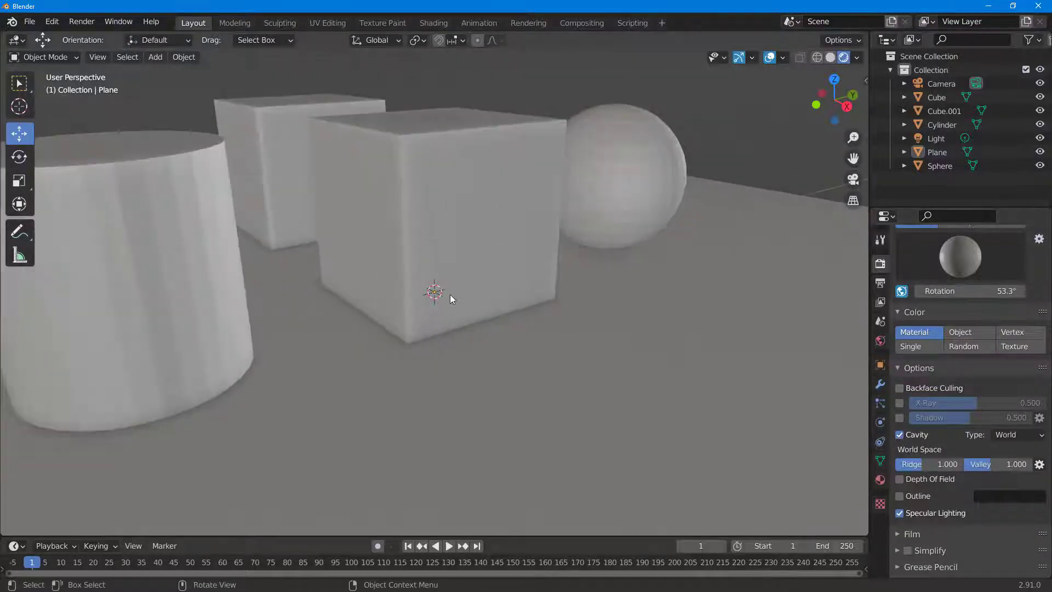
middle_click_drag(450, 295, 472, 334)
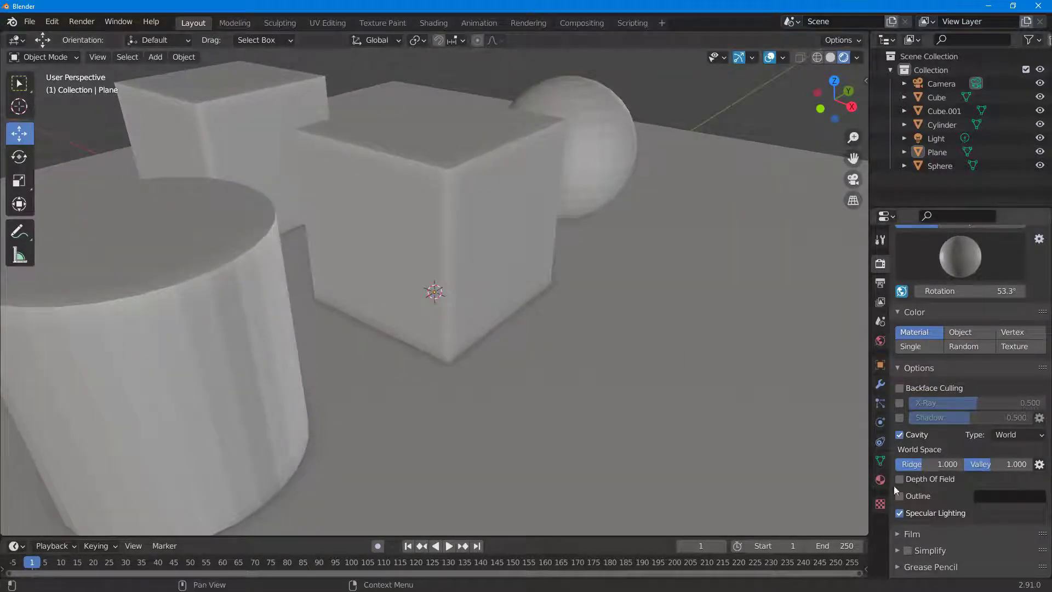
- Try the Screen and Both cavity types and return the type to World
left_click(1009, 435)
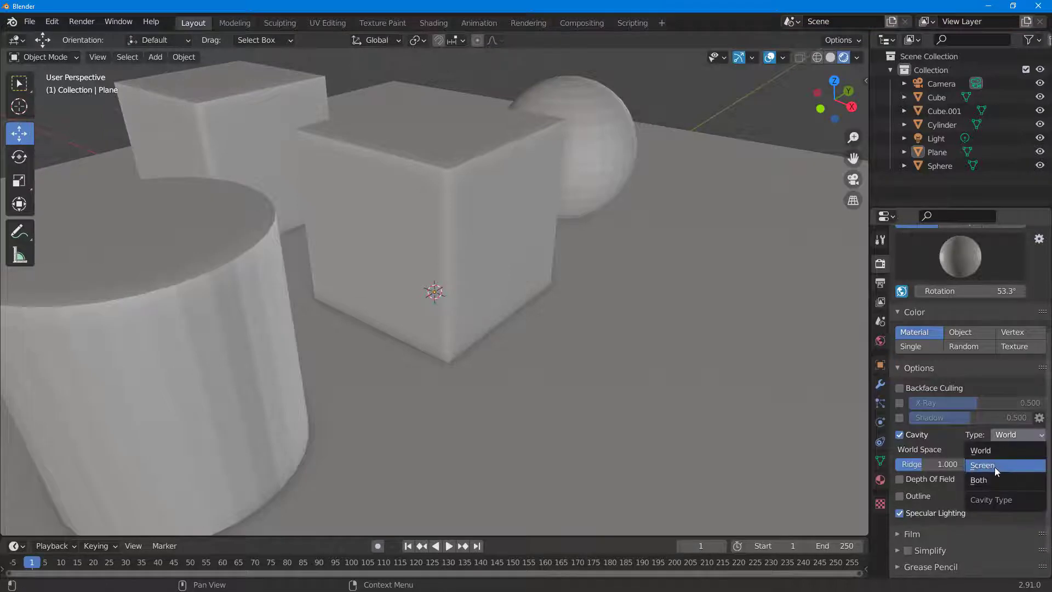
left_click(995, 467)
left_click(1012, 434)
left_click(995, 477)
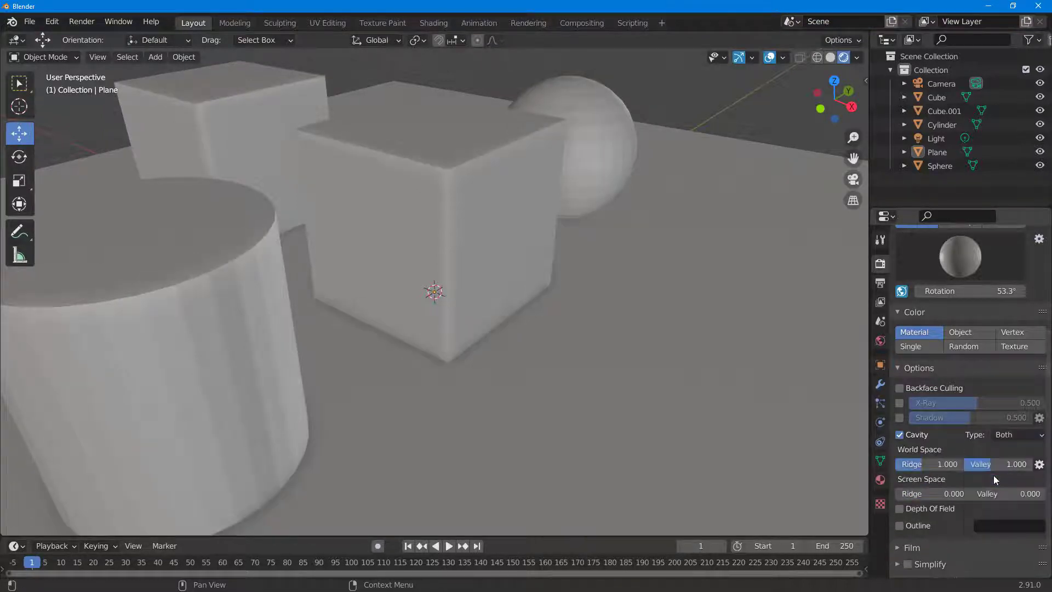
left_click(1015, 438)
left_click(999, 448)
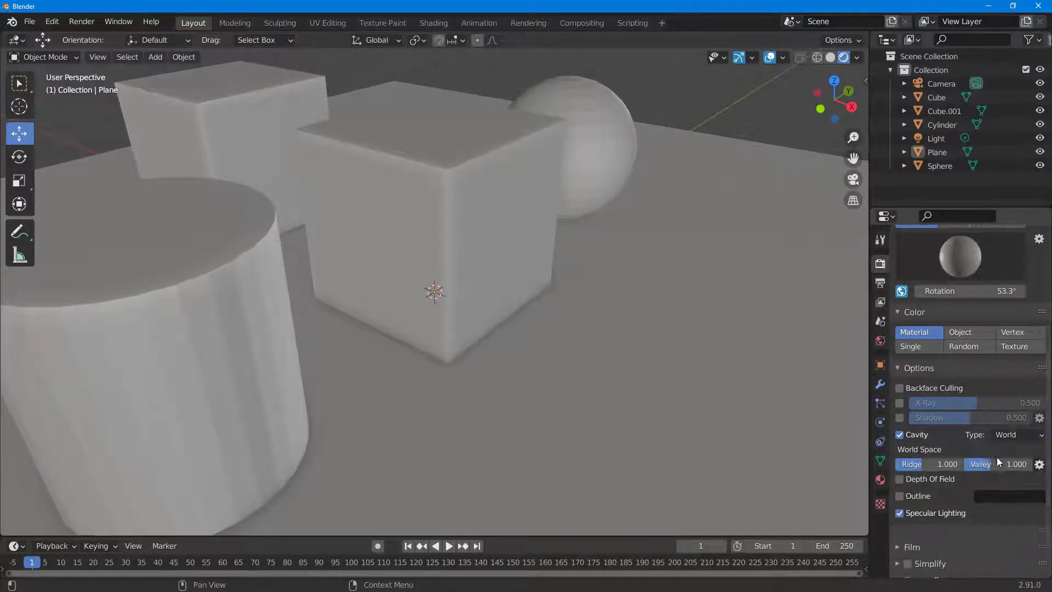
- Set both the Ridge and Valley strengths of the World-type cavity to 2.500 and inspect the object edges
left_click_drag(936, 464, 1030, 464)
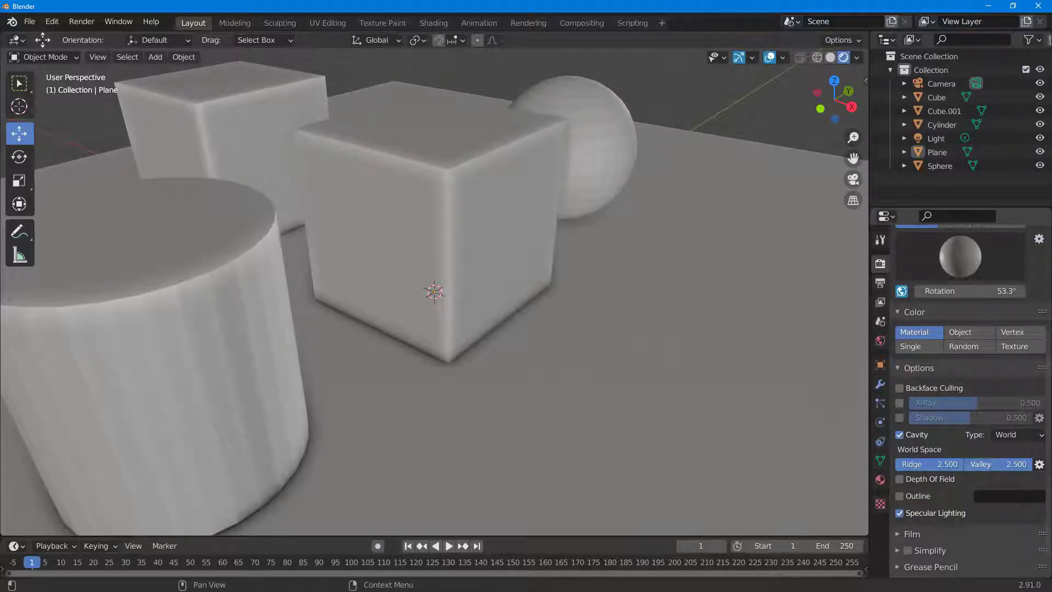
middle_click_drag(627, 417, 516, 411)
scroll(593, 403, "down", 4)
scroll(593, 404, "up", 5)
scroll(595, 423, "down", 4)
- Select the front cube, enable the Outline option for Workbench and inspect the cube up close
left_click(463, 268)
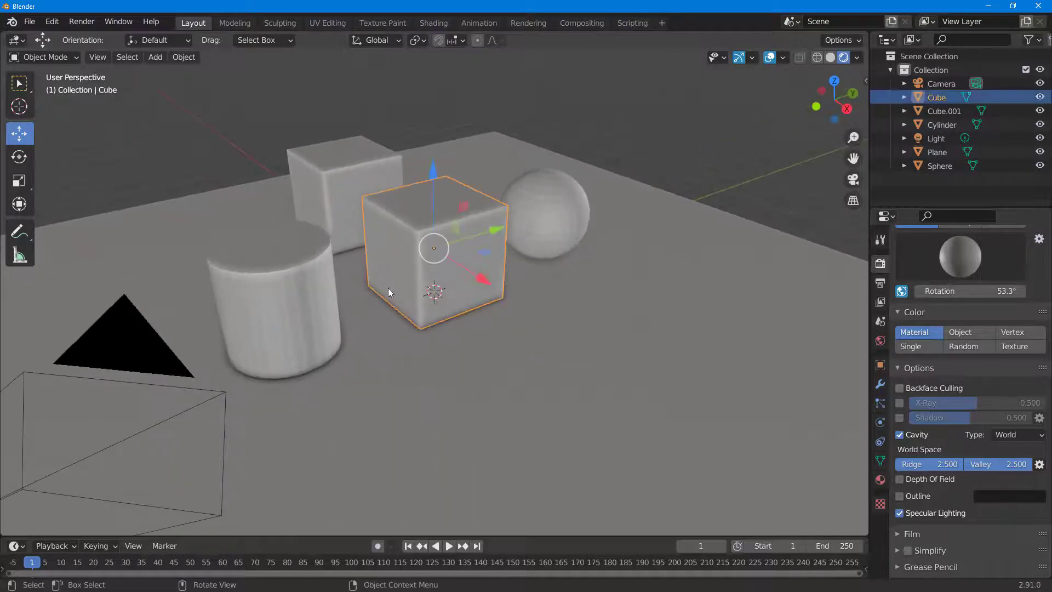
scroll(388, 288, "up", 1)
left_click(900, 496)
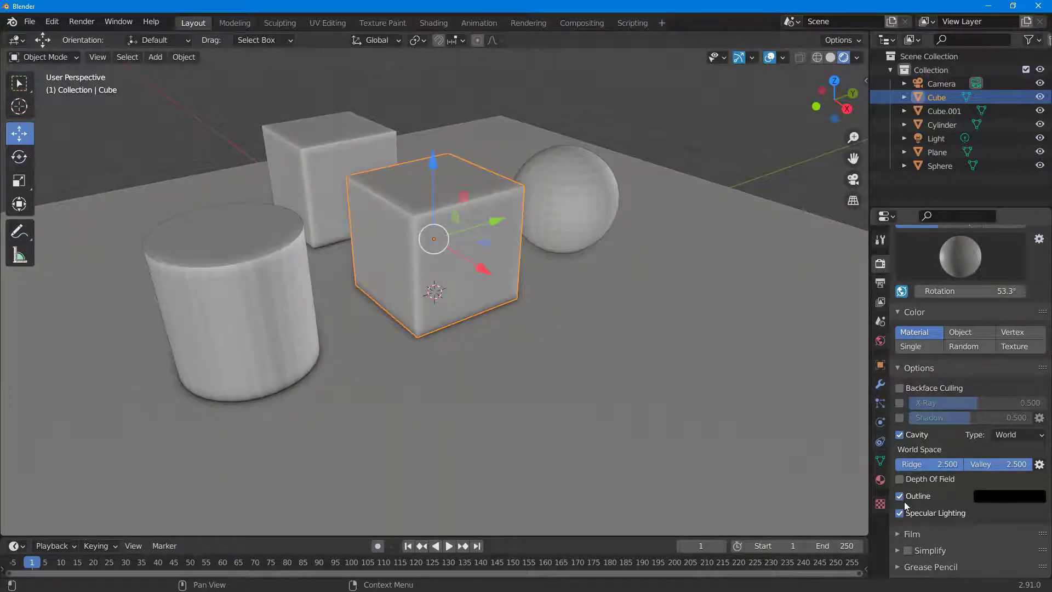
scroll(647, 408, "up", 4)
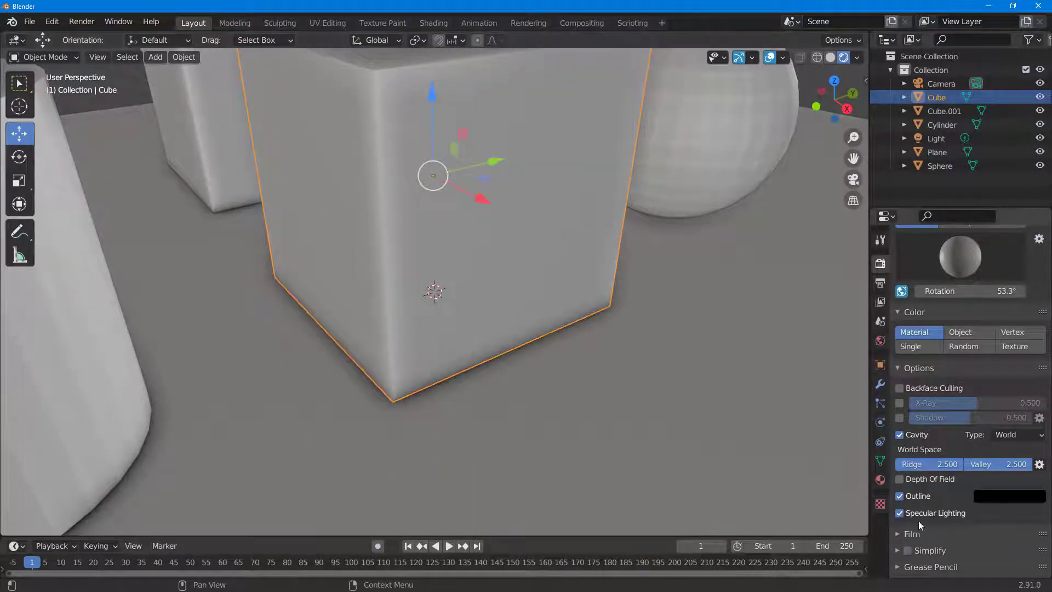
- Enable the Shadow option for Workbench and inspect the shadows around the primitives from near and far
scroll(918, 520, "down", 1)
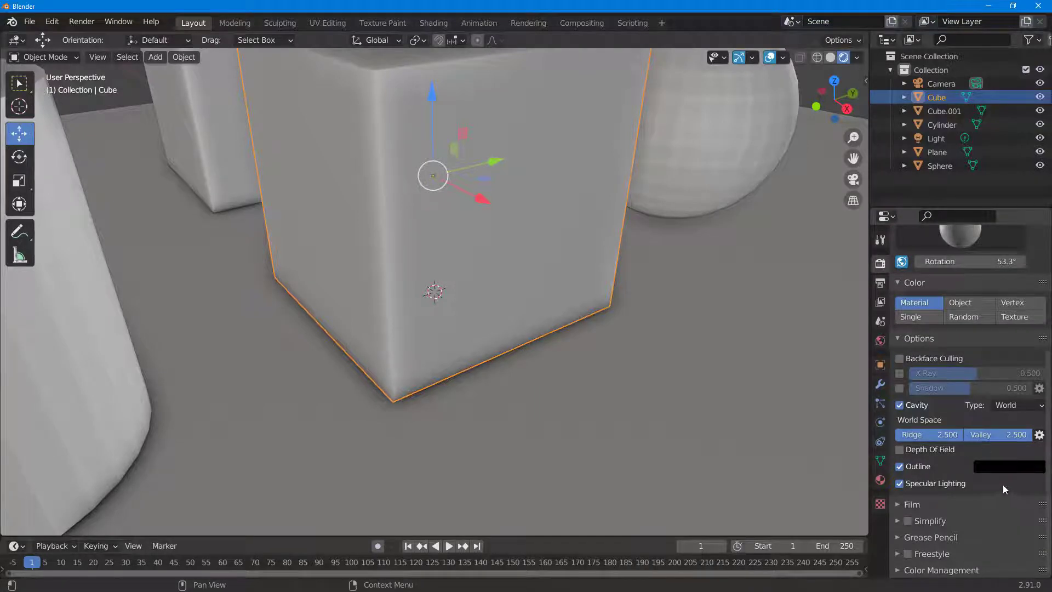
left_click(899, 387)
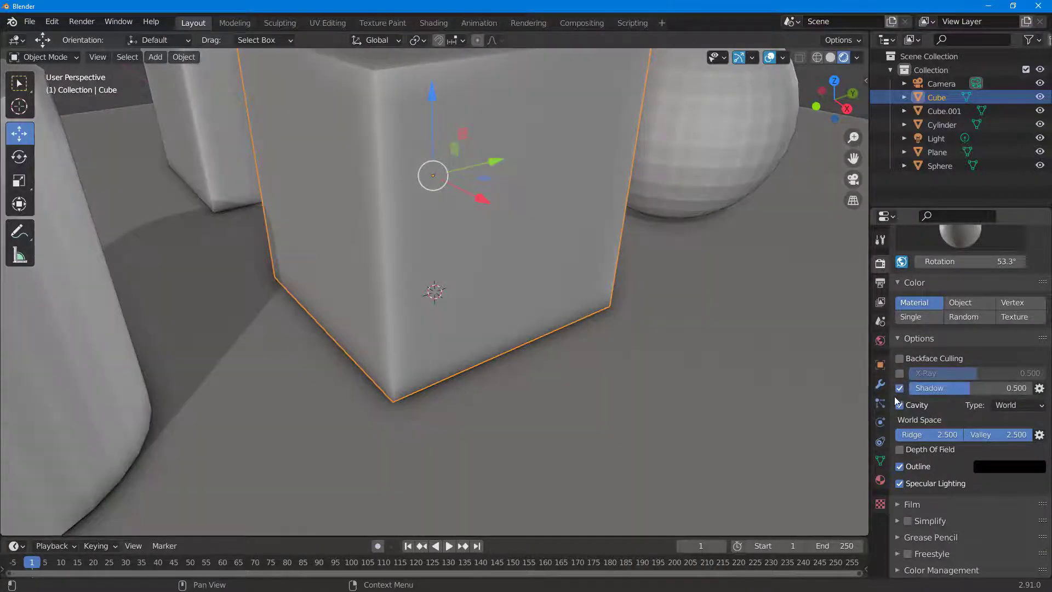
middle_click_drag(669, 405, 694, 393)
scroll(694, 394, "down", 8)
scroll(694, 393, "up", 3)
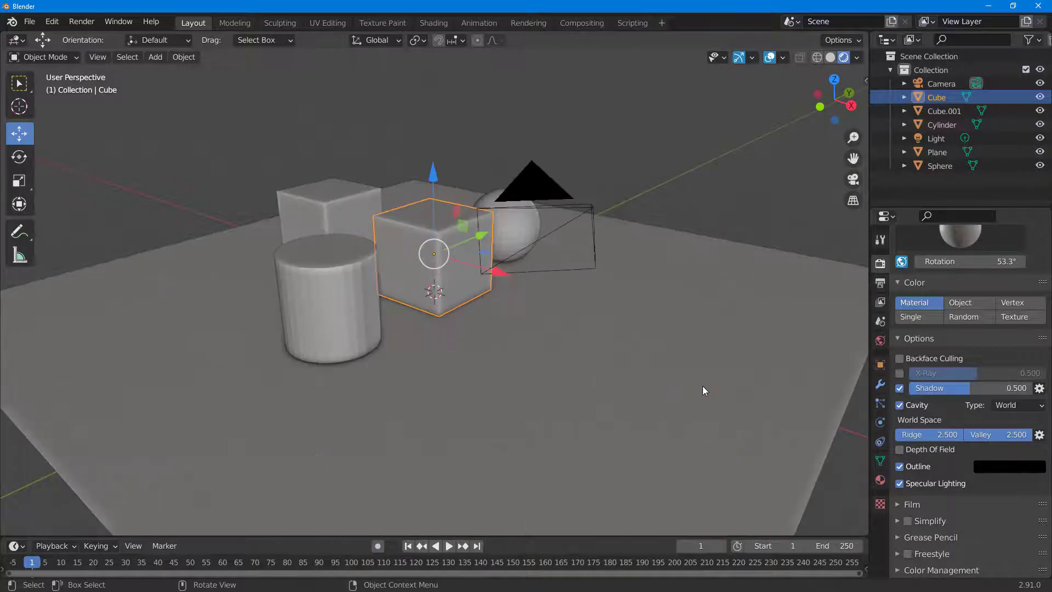
scroll(703, 385, "down", 4)
scroll(477, 293, "up", 8)
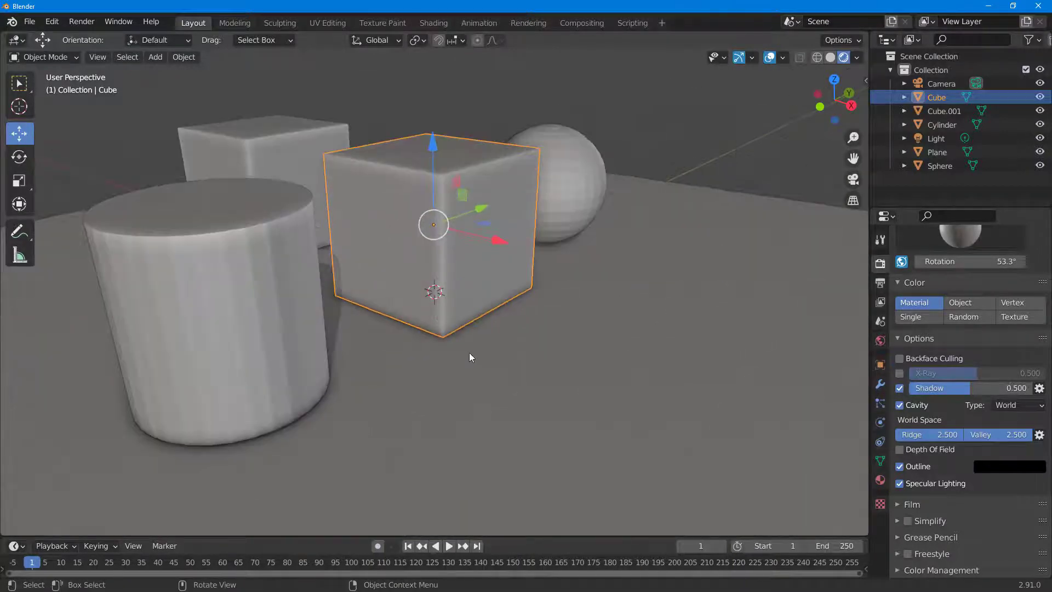
- Set the studio light rotation to 59.4°
scroll(962, 301, "up", 5)
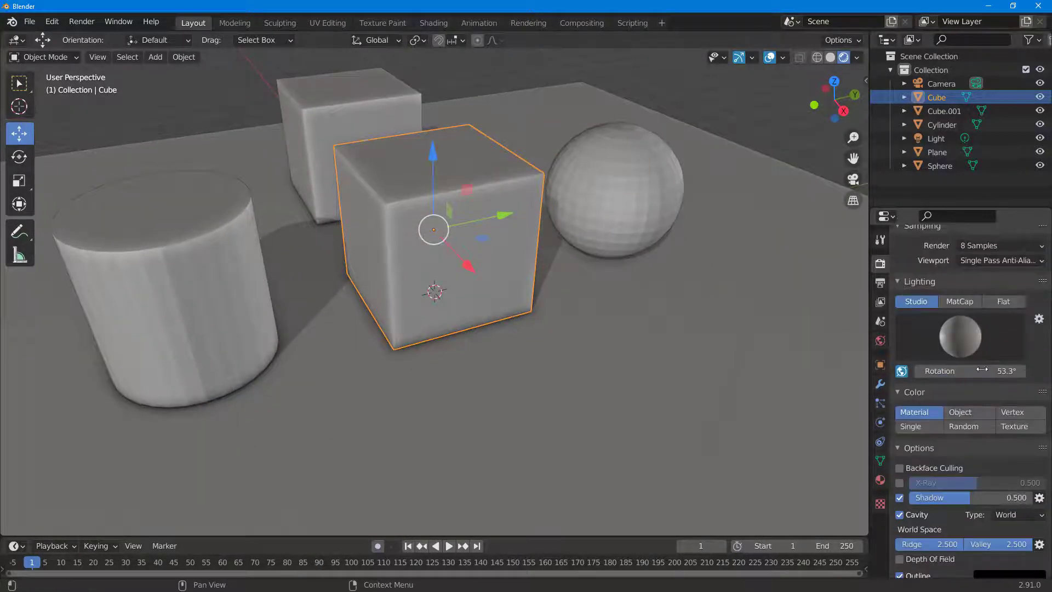
left_click_drag(963, 370, 974, 371)
- Try the X-Ray option for Workbench and turn it off again
scroll(965, 475, "down", 5)
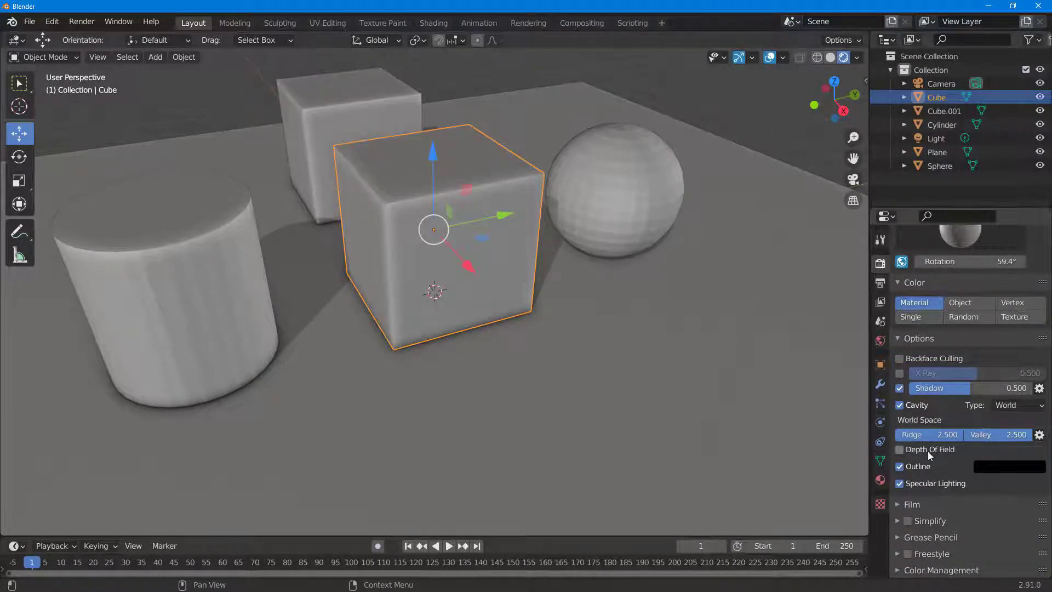
left_click(899, 372)
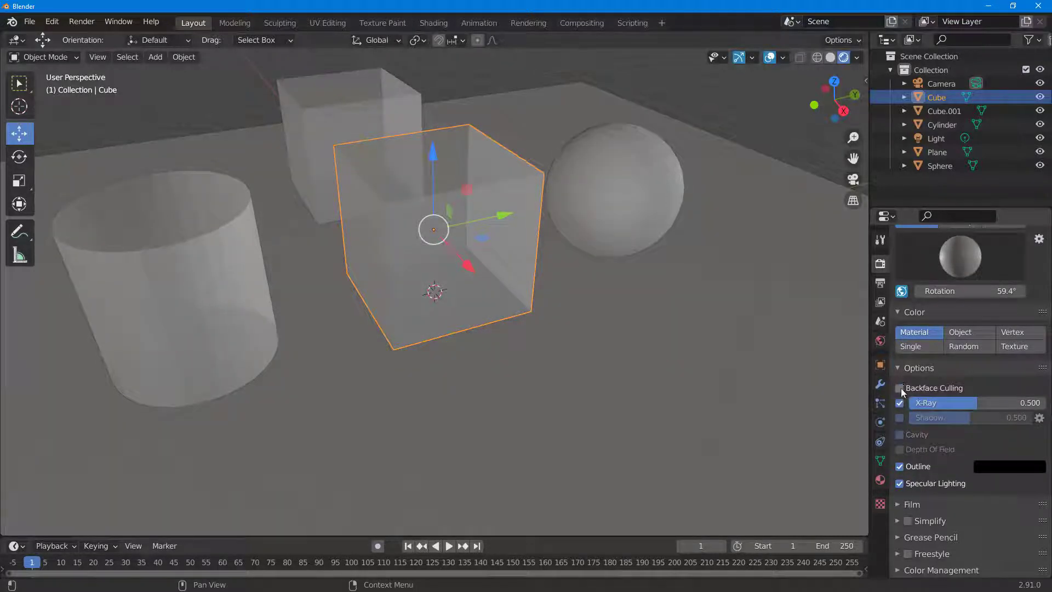
left_click(900, 402)
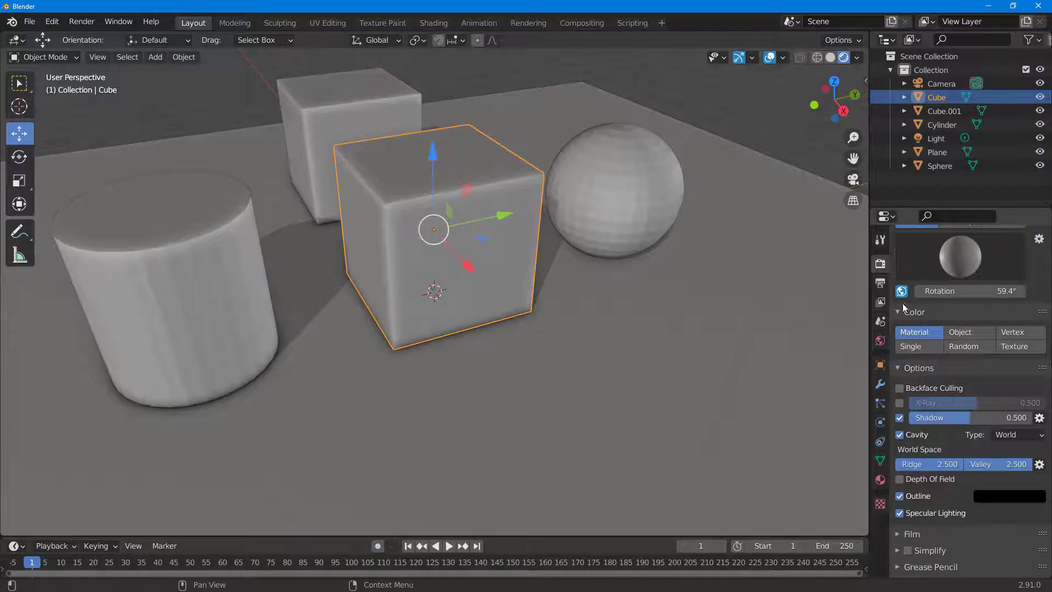
- Try the Object, Random and Single color modes and return the color to Material
left_click(967, 336)
left_click(955, 347)
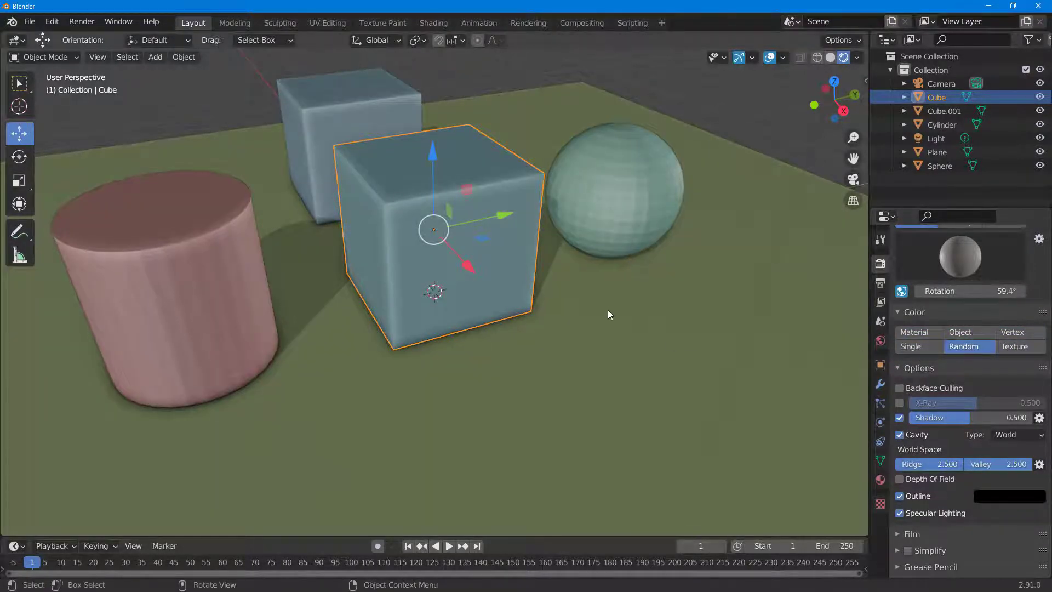
middle_click_drag(607, 310, 631, 306)
left_click(912, 346)
left_click(918, 335)
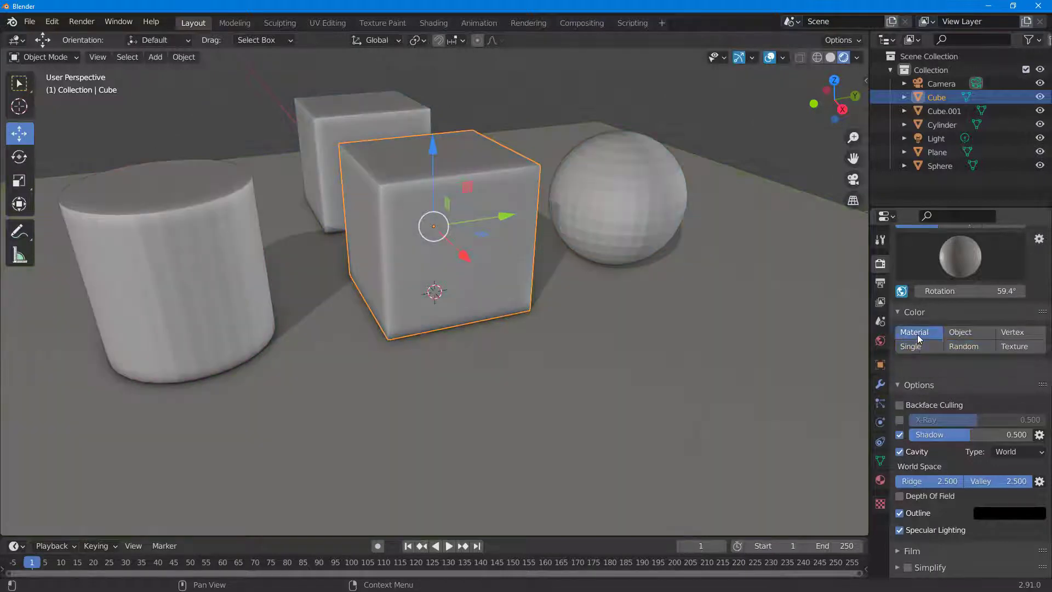
- Switch the Workbench lighting to MatCap and apply the glossy light grey matcap from the first row of presets
scroll(763, 334, "up", 3)
scroll(763, 335, "down", 4)
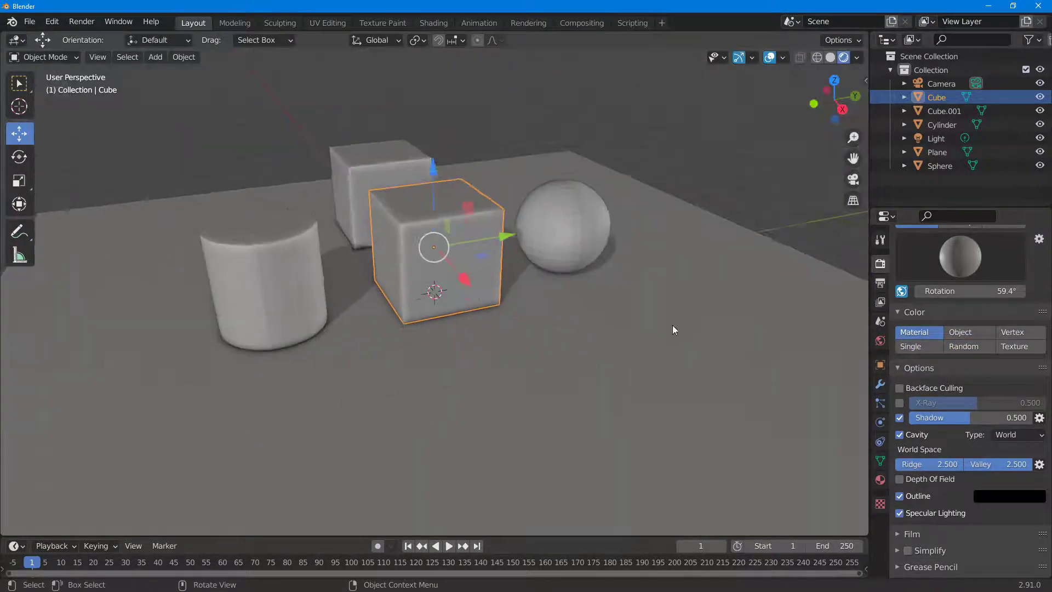
middle_click_drag(672, 325, 645, 302)
middle_click_drag(779, 291, 574, 287)
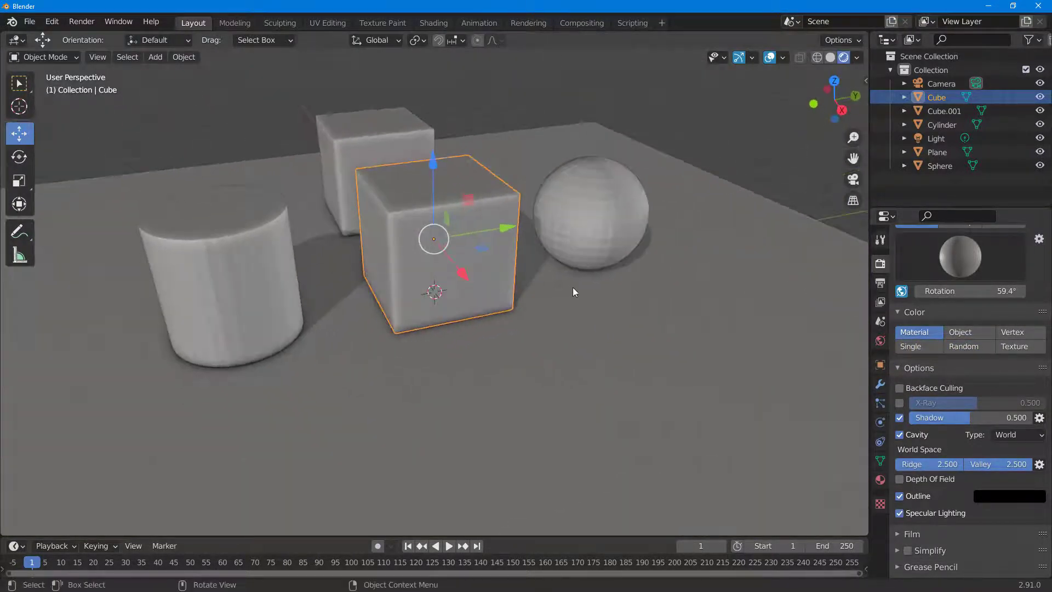
scroll(925, 264, "up", 2)
left_click(959, 265)
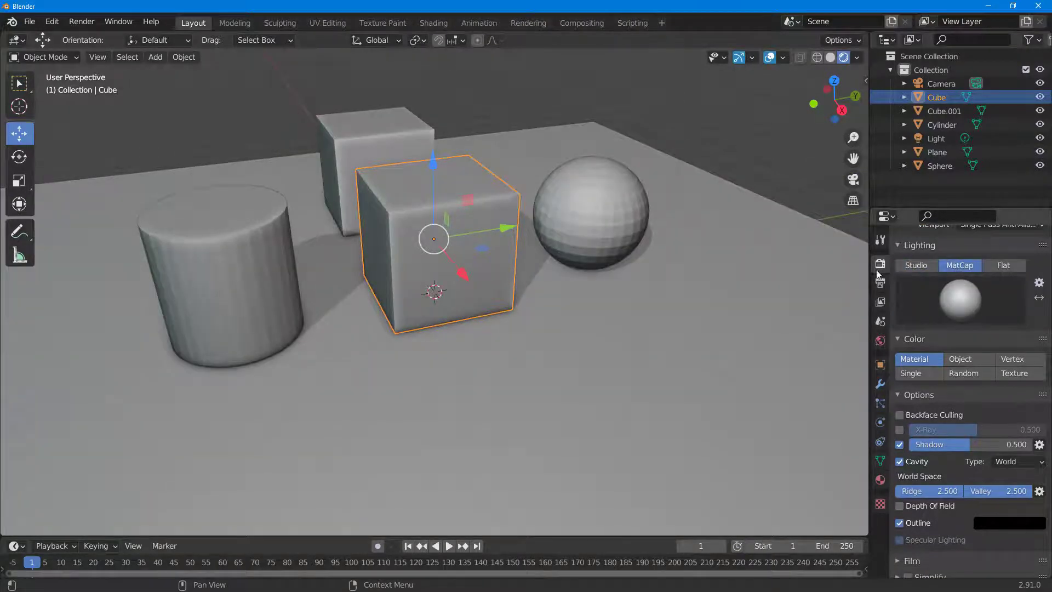
left_click(948, 307)
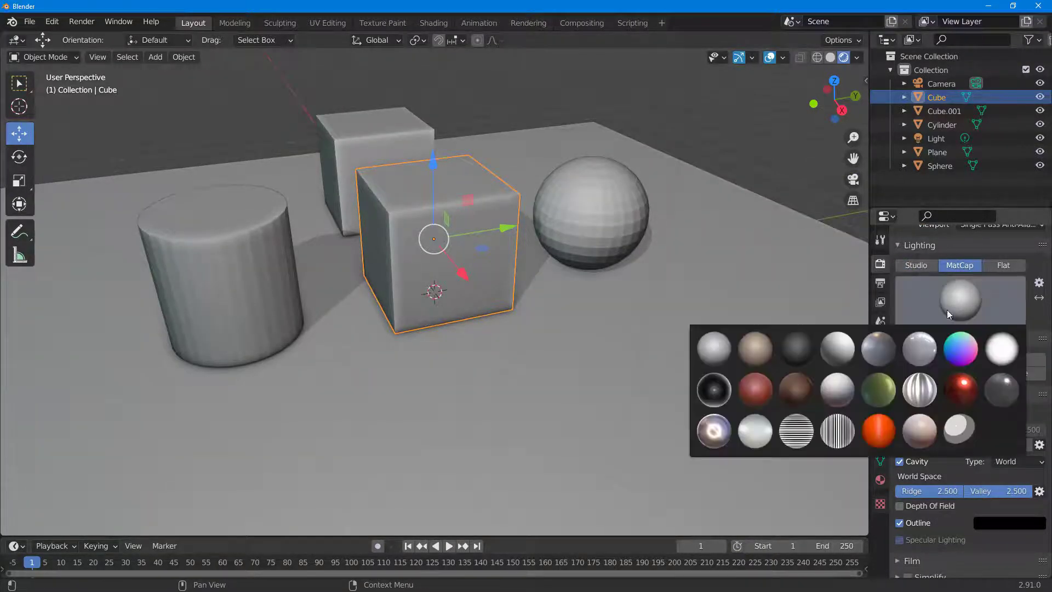
left_click(921, 349)
mouse_move(622, 252)
middle_mouse_down()
mouse_move(549, 232)
mouse_move(627, 245)
mouse_move(590, 259)
mouse_move(657, 256)
middle_mouse_up()
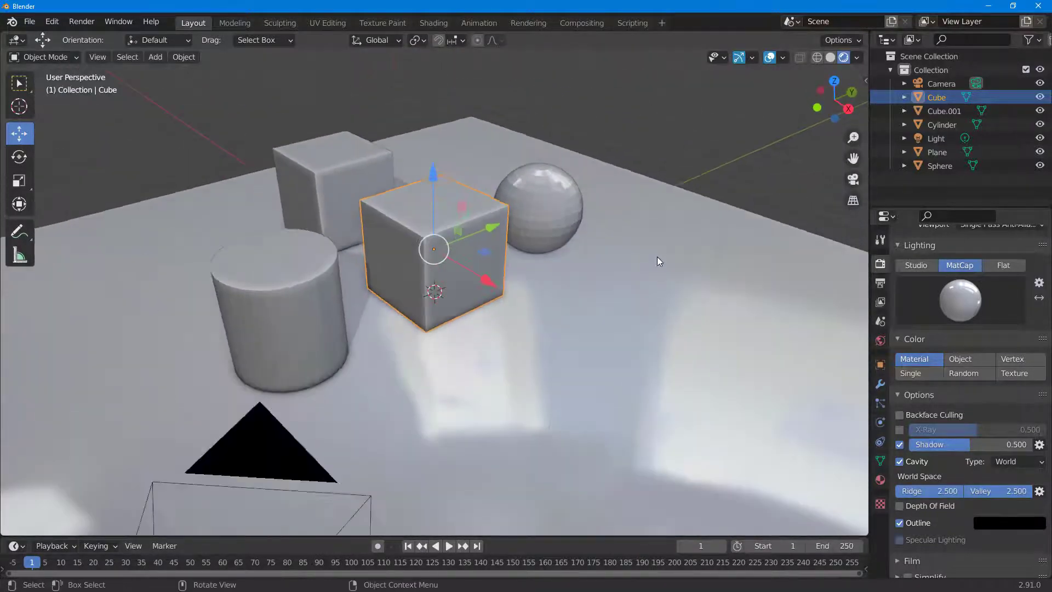
- Try the glossy red and the multicolored normal matcaps, and apply the striped metallic matcap
left_click(964, 302)
left_click(970, 388)
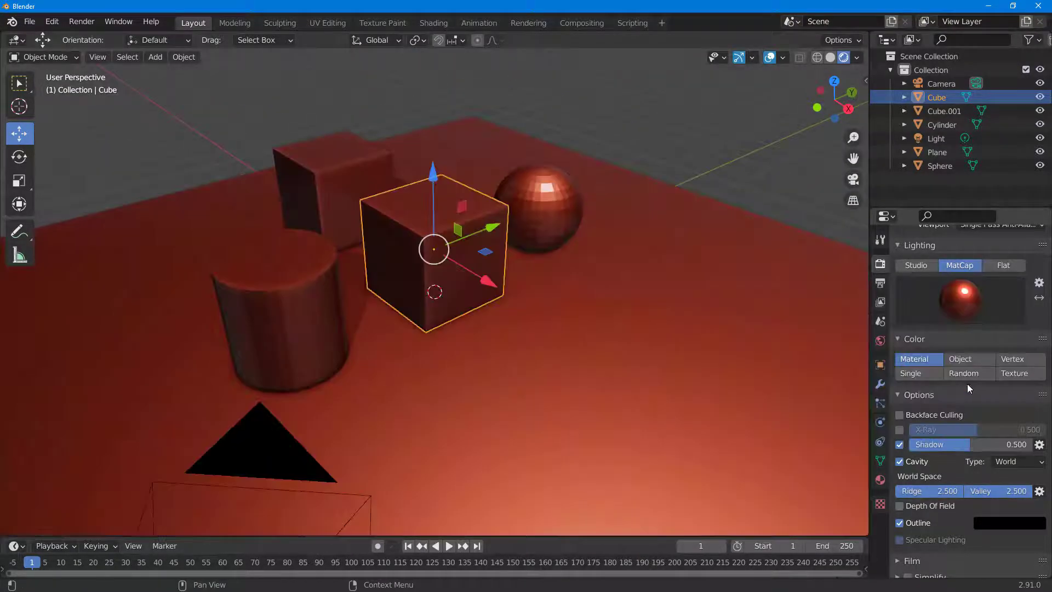
left_click(956, 318)
left_click(971, 345)
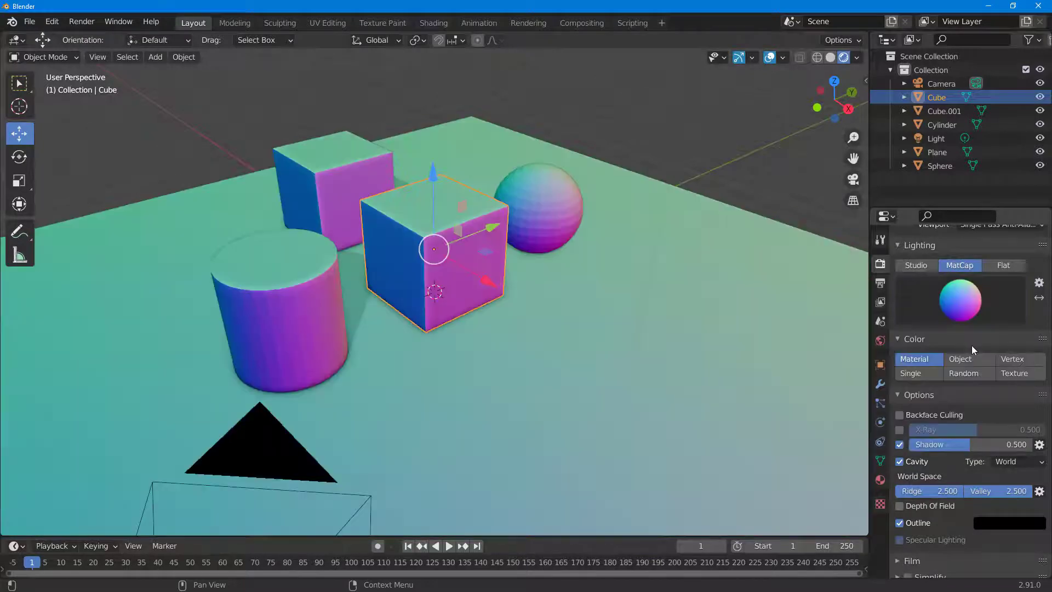
middle_click_drag(712, 313, 627, 327)
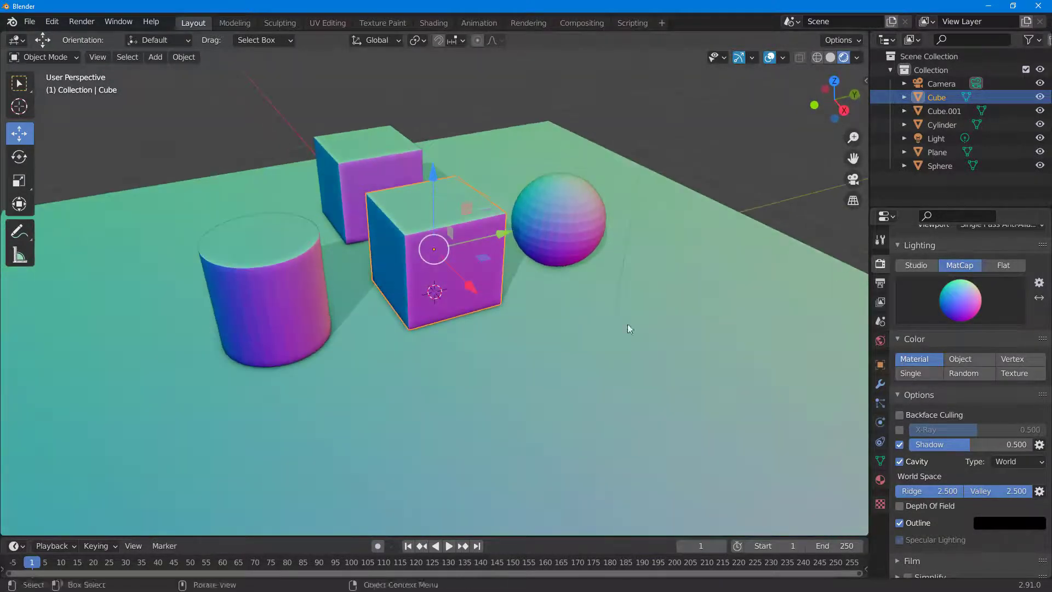
left_click(960, 300)
left_click(896, 421)
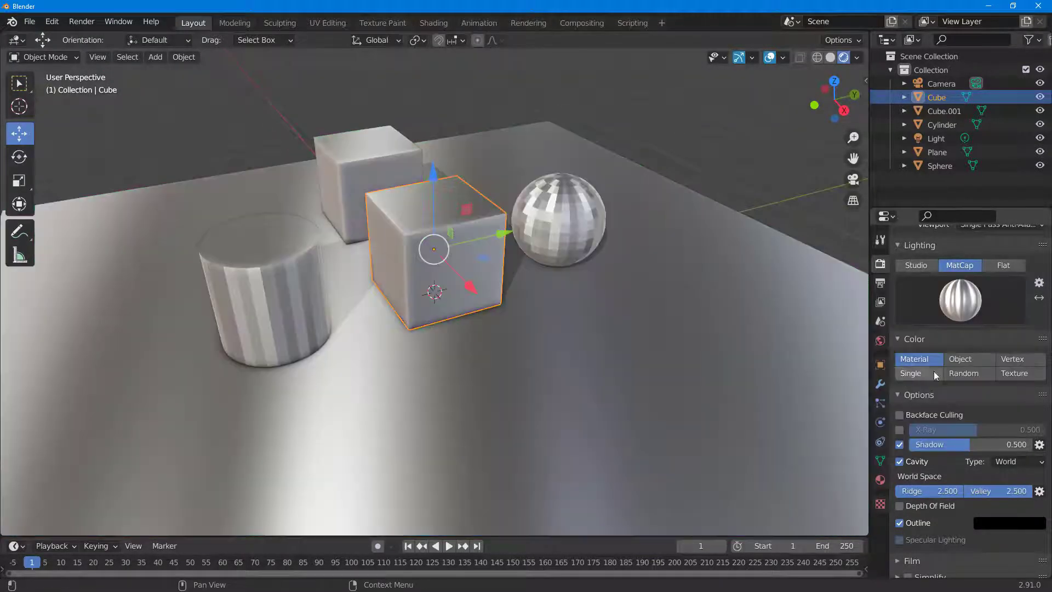
- Try the Vertex, Random and Single color modes under MatCap lighting and set the color to Object
scroll(940, 380, "up", 2)
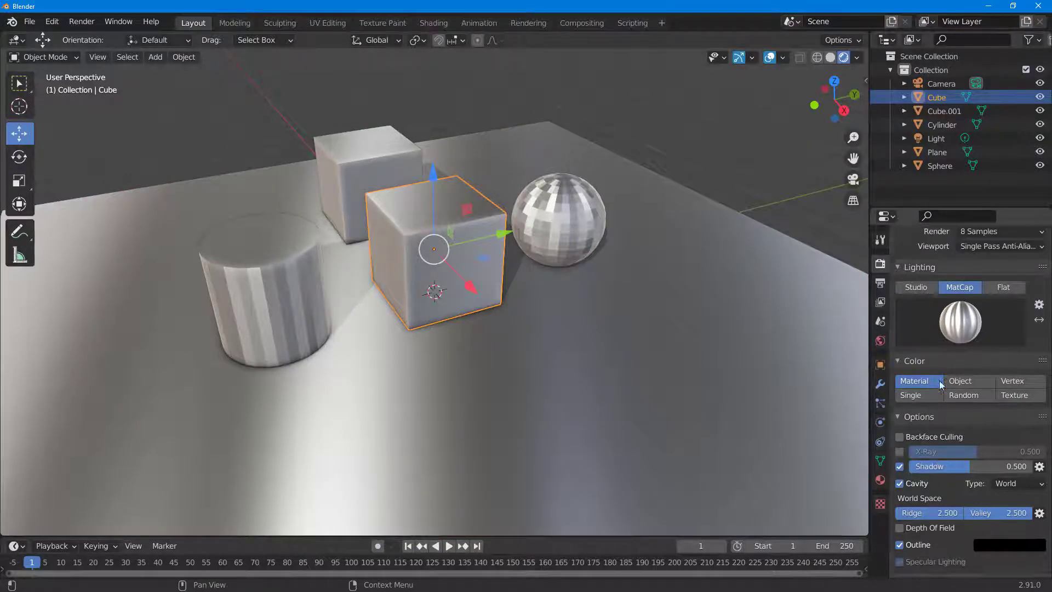
left_click(973, 403)
left_click(1016, 404)
left_click(981, 418)
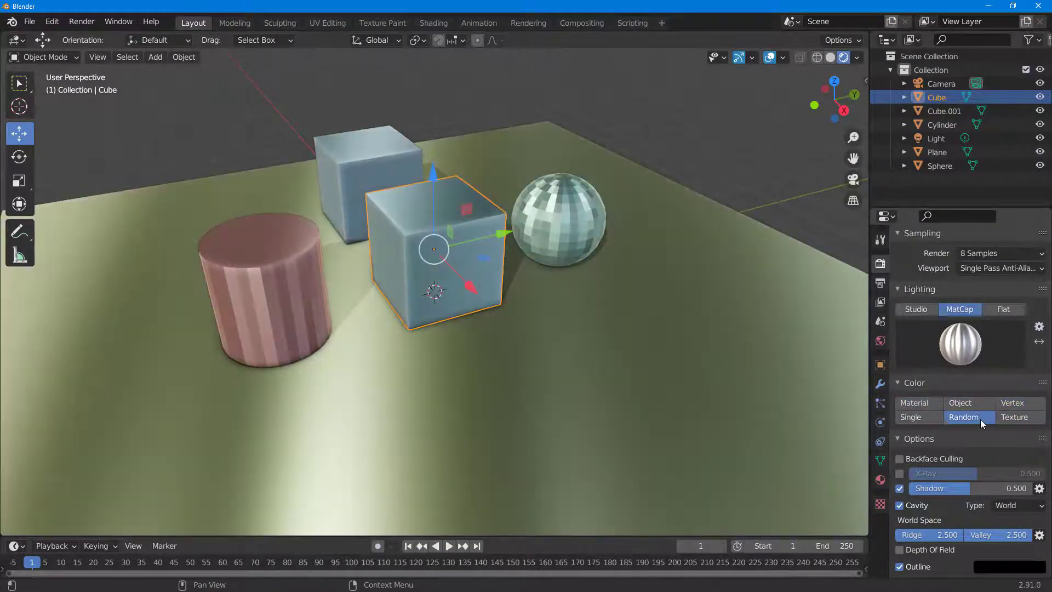
left_click(919, 420)
left_click(959, 404)
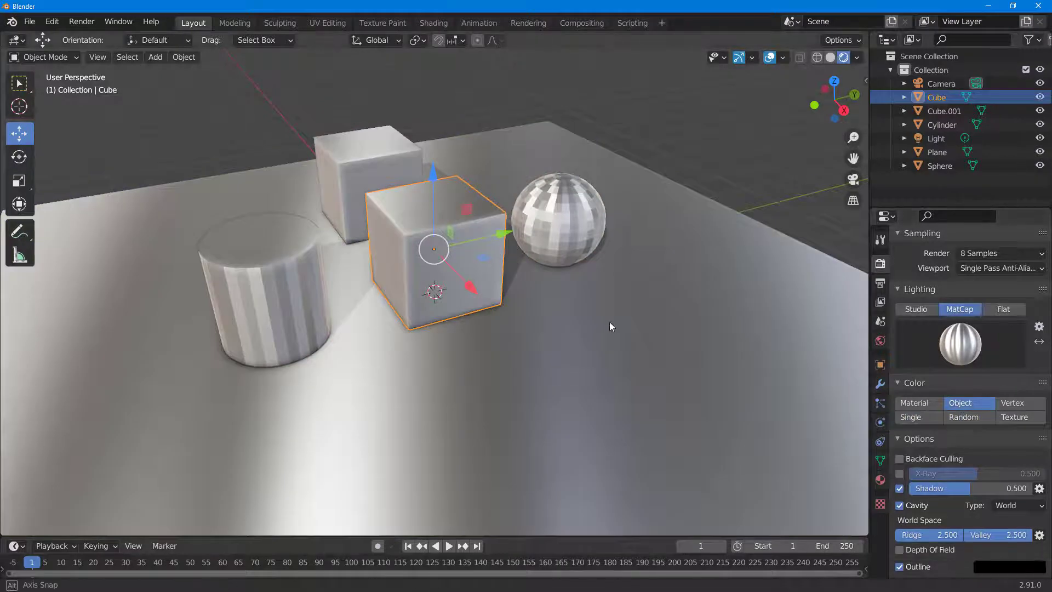
- Inspect the striped matcap on the objects, switch the Workbench lighting to Flat and view the result
middle_click_drag(610, 321, 556, 321)
scroll(571, 361, "up", 5)
scroll(571, 367, "down", 4)
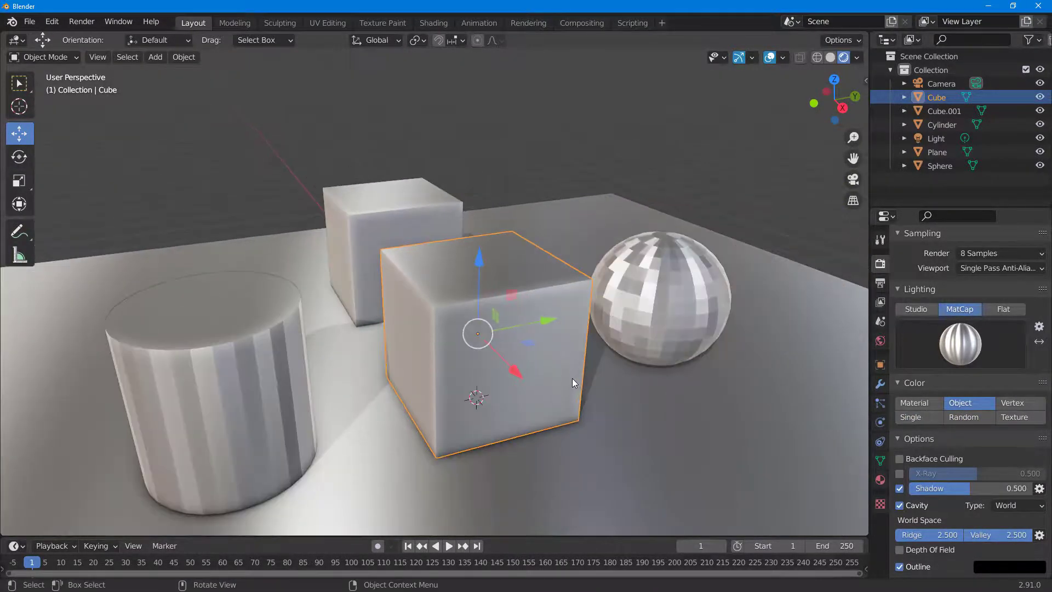
mouse_move(572, 379)
middle_mouse_down()
mouse_move(443, 387)
mouse_move(556, 366)
middle_mouse_up()
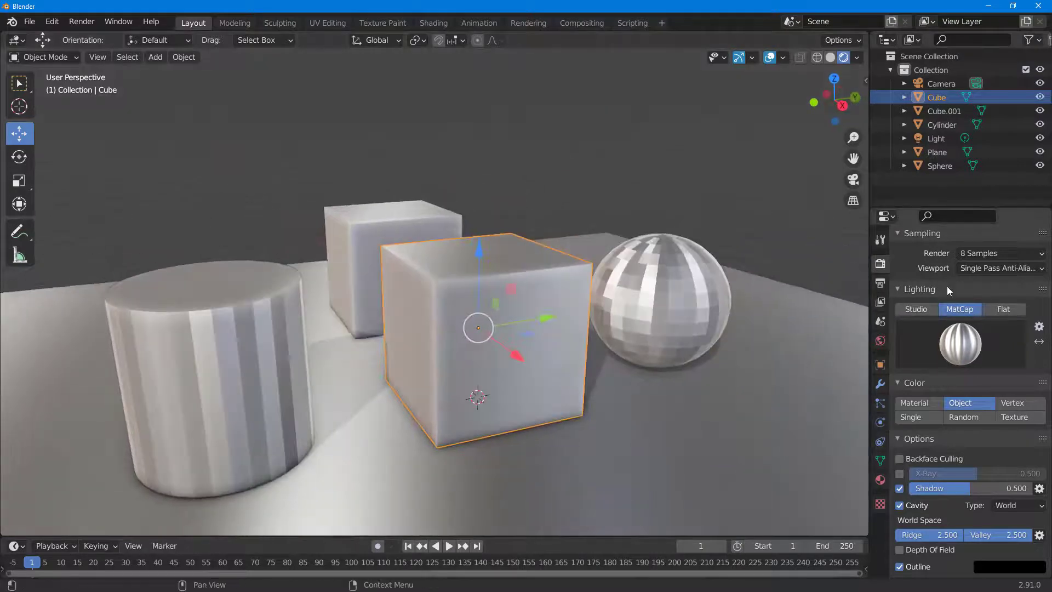
mouse_move(672, 366)
middle_mouse_down()
mouse_move(645, 373)
mouse_move(554, 354)
mouse_move(676, 366)
mouse_move(662, 369)
mouse_move(678, 361)
middle_mouse_up()
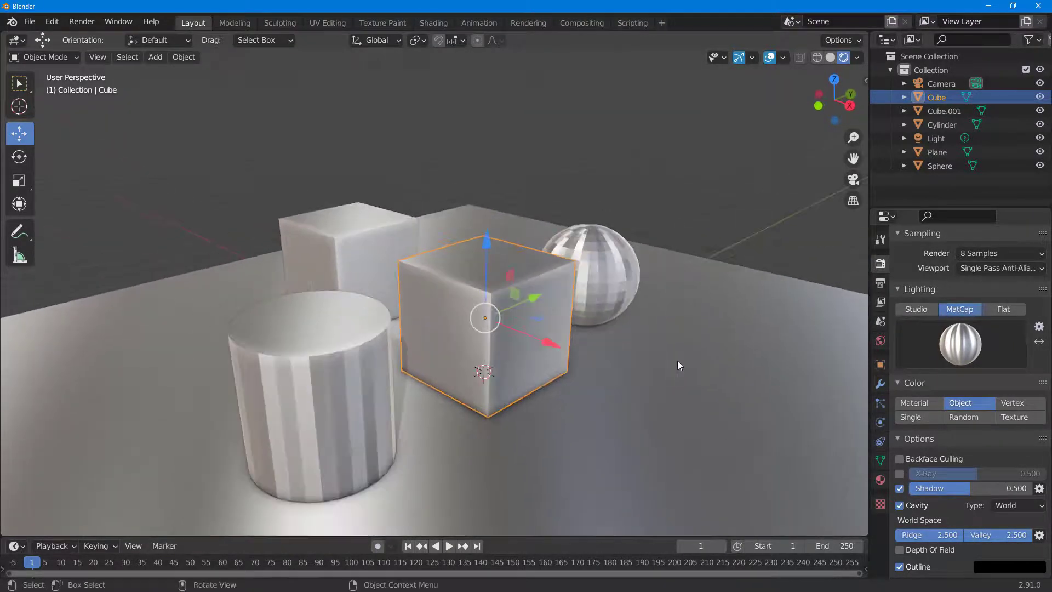
left_click(1003, 310)
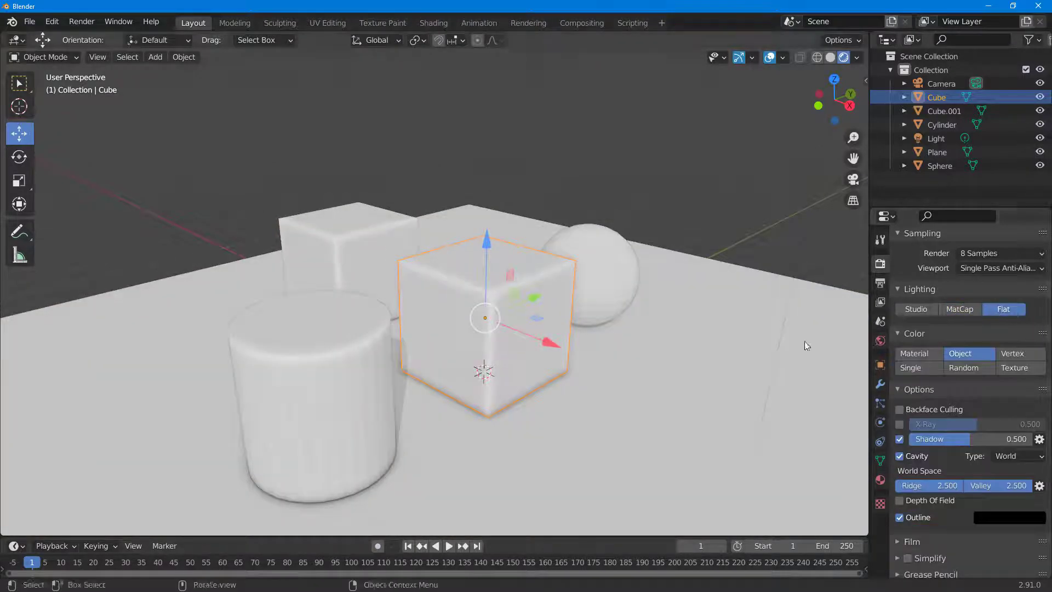
middle_click_drag(729, 331, 658, 342)
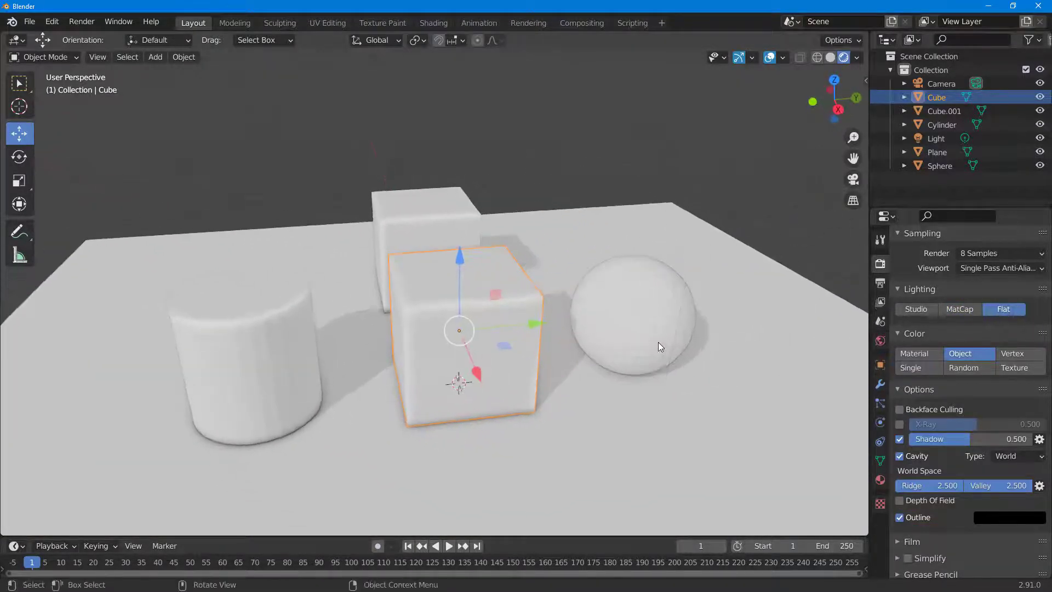
- Try the Material, Random, Texture and Vertex color modes under Flat lighting and set the color to Single
left_click(913, 353)
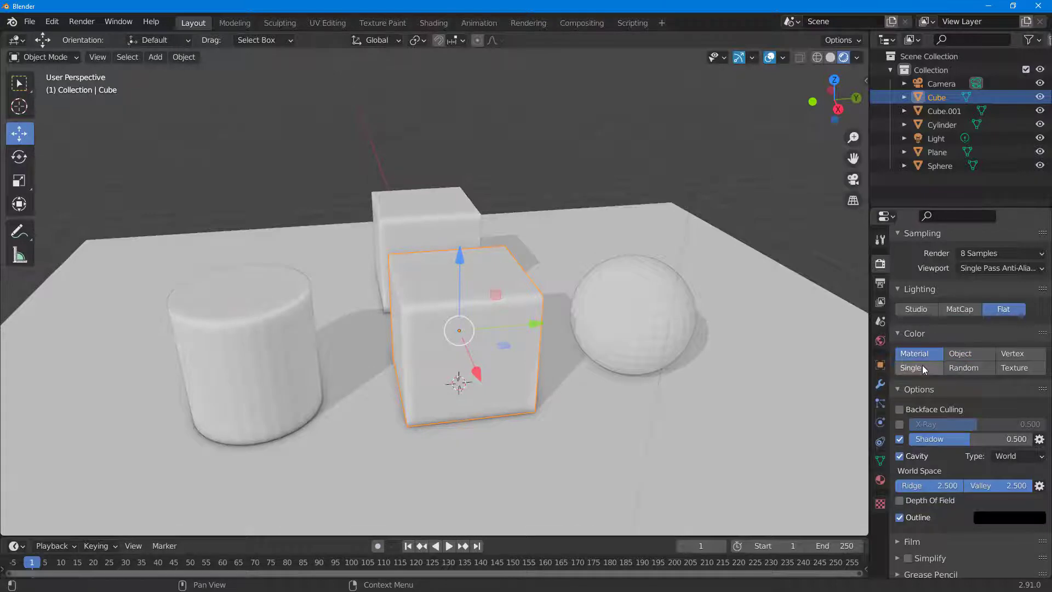
left_click(970, 369)
left_click(1014, 368)
left_click(1013, 354)
left_click(912, 369)
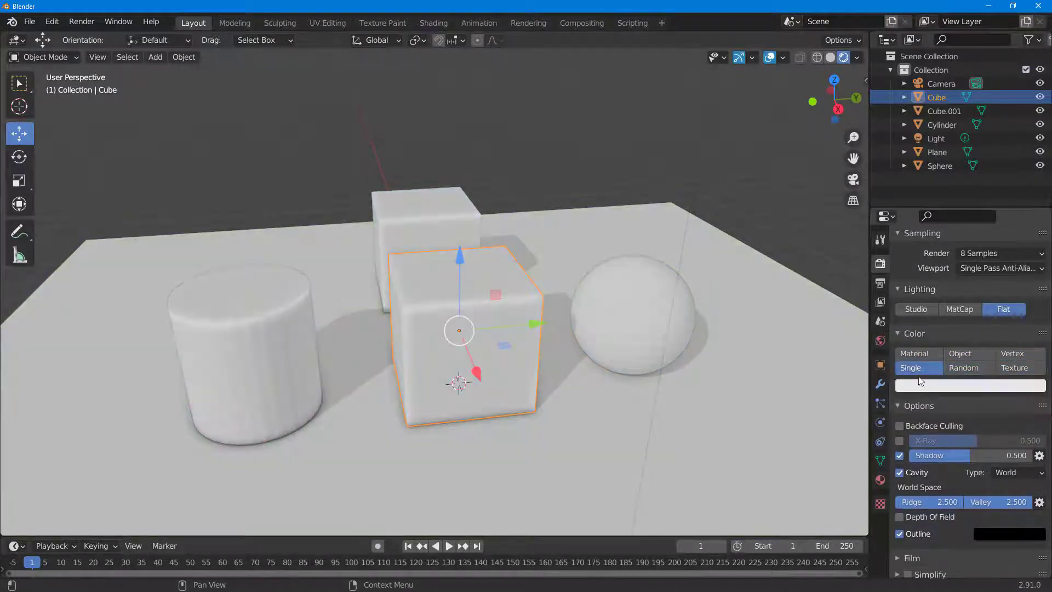
- Set the single color to light pink, deselect the cube and view the recolored scene
left_click(930, 390)
left_click_drag(983, 269, 989, 273)
left_click(626, 186)
middle_click_drag(626, 187, 591, 247)
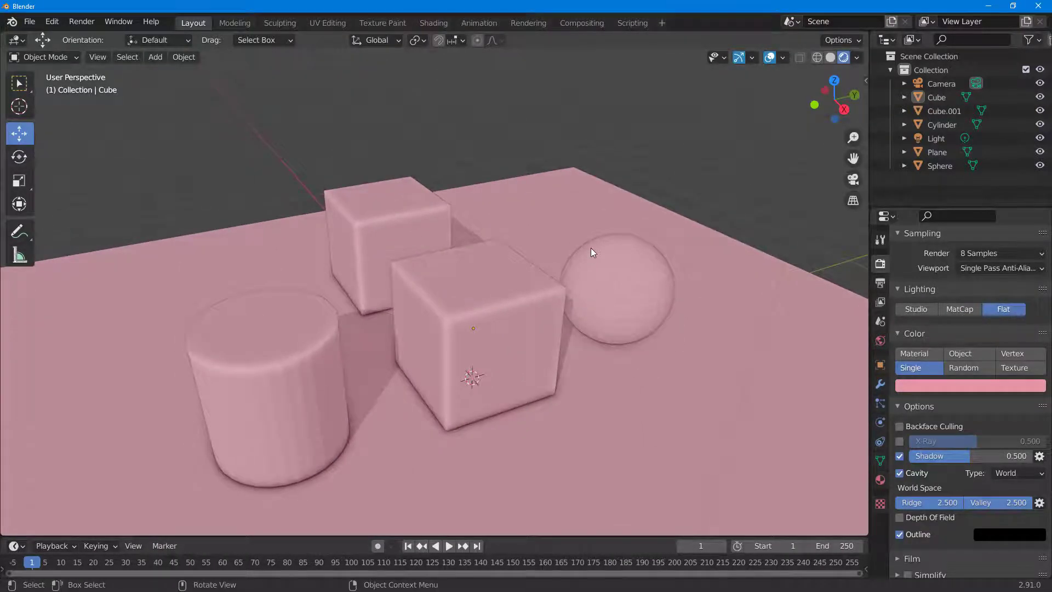